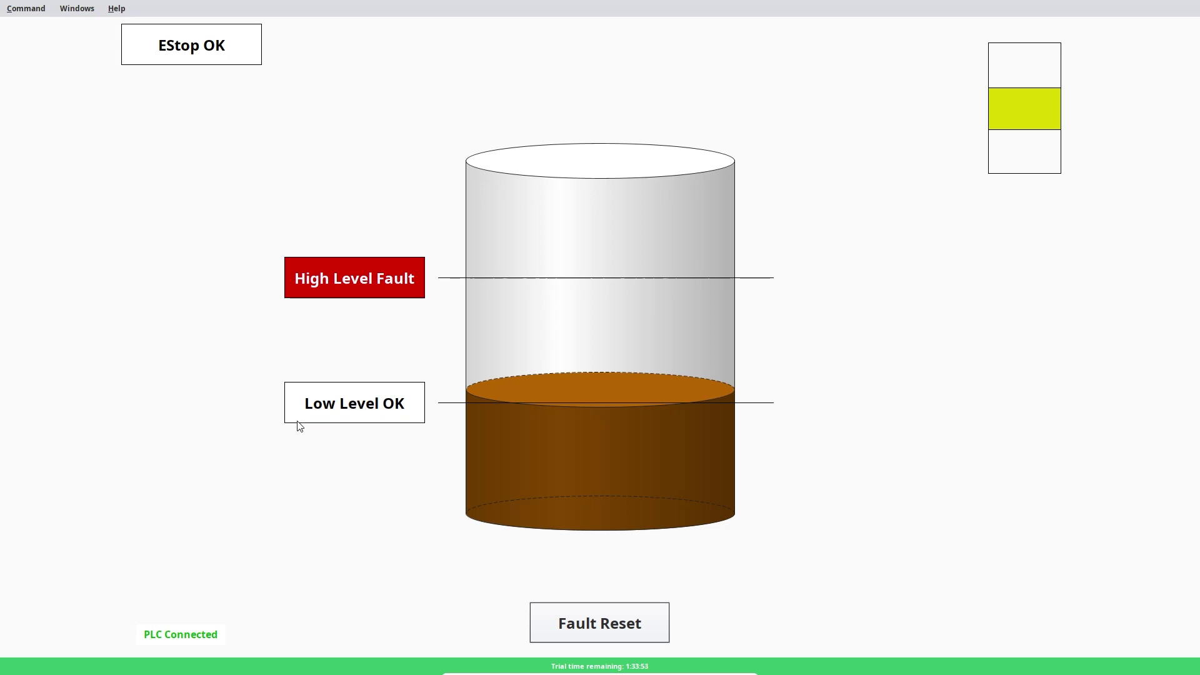
- Drain the tank to show the low level fault, then refill it above the high level line
left_click(597, 490)
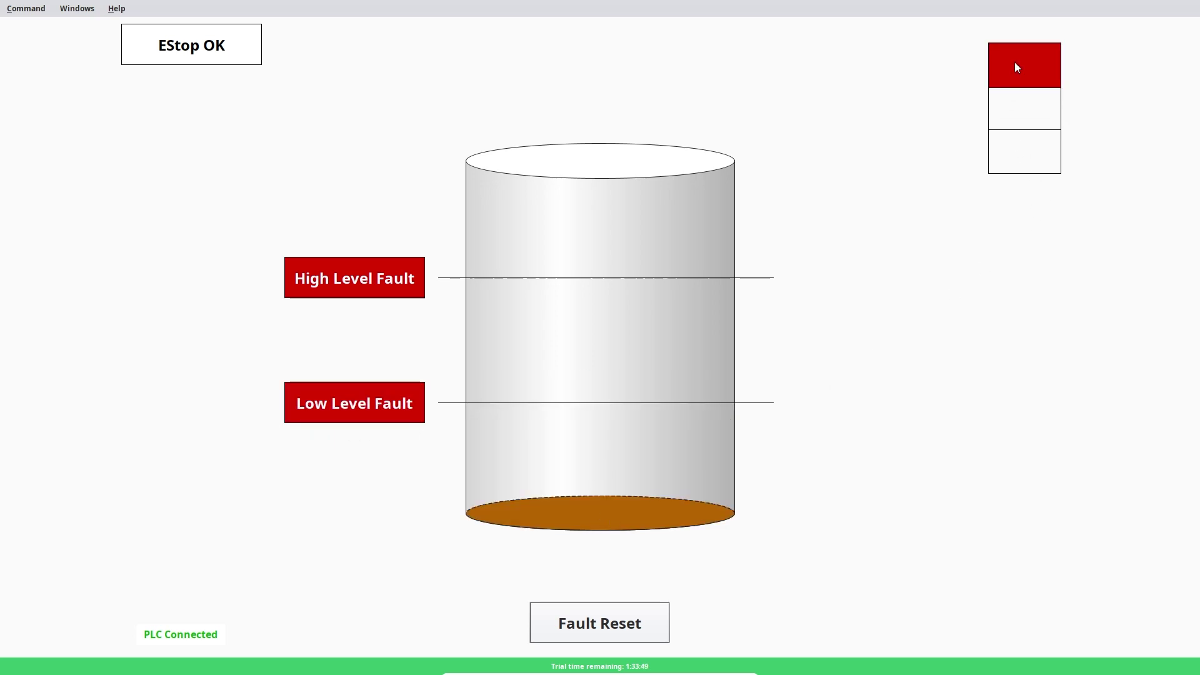
left_click(574, 342)
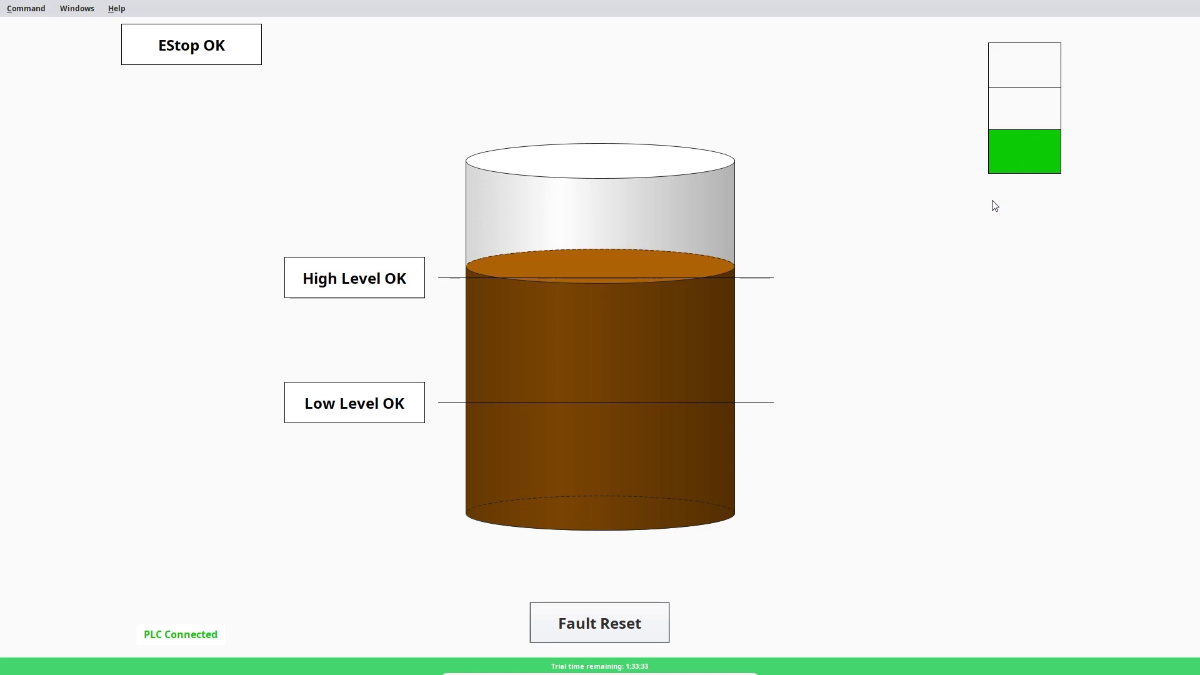
- Toggle the EStop alarm on and off, then clear the Fast Fall Detected warning with Fault Reset
left_click(227, 63)
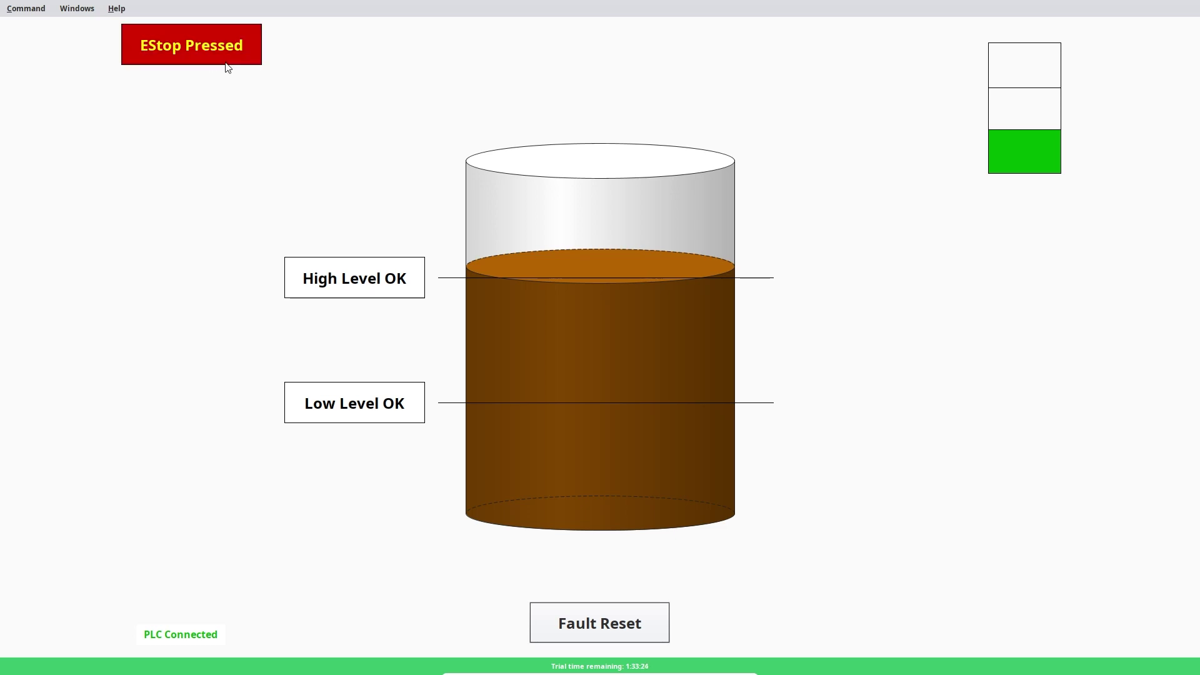
left_click(226, 63)
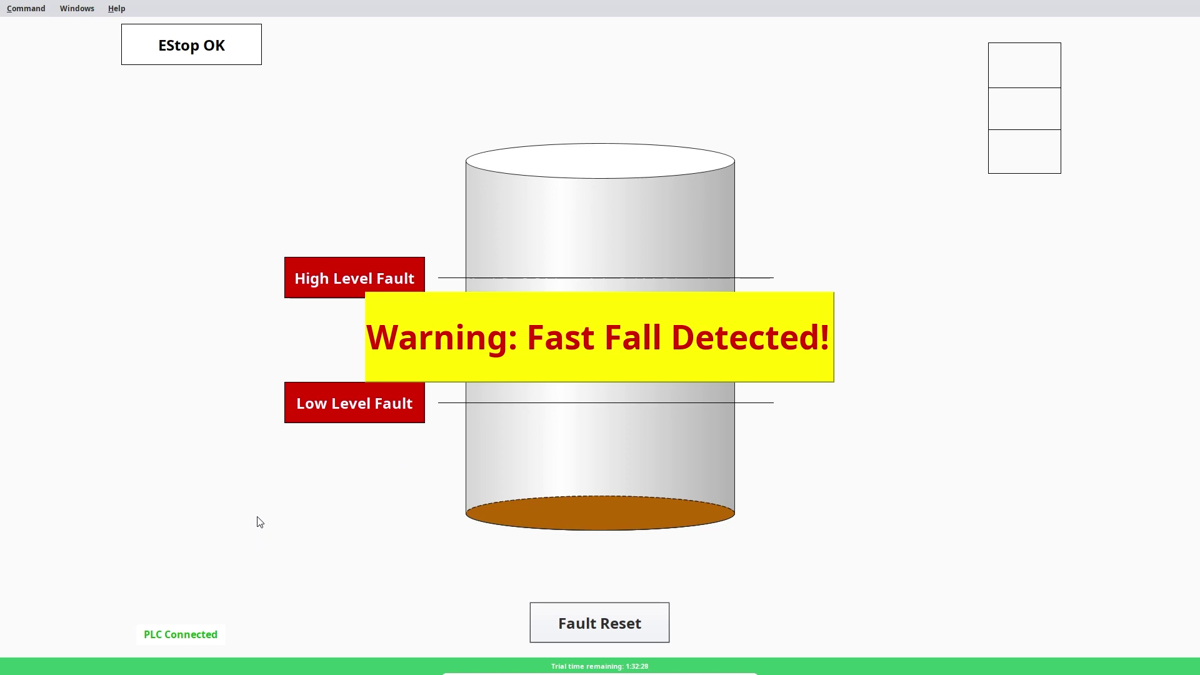
left_click(611, 625)
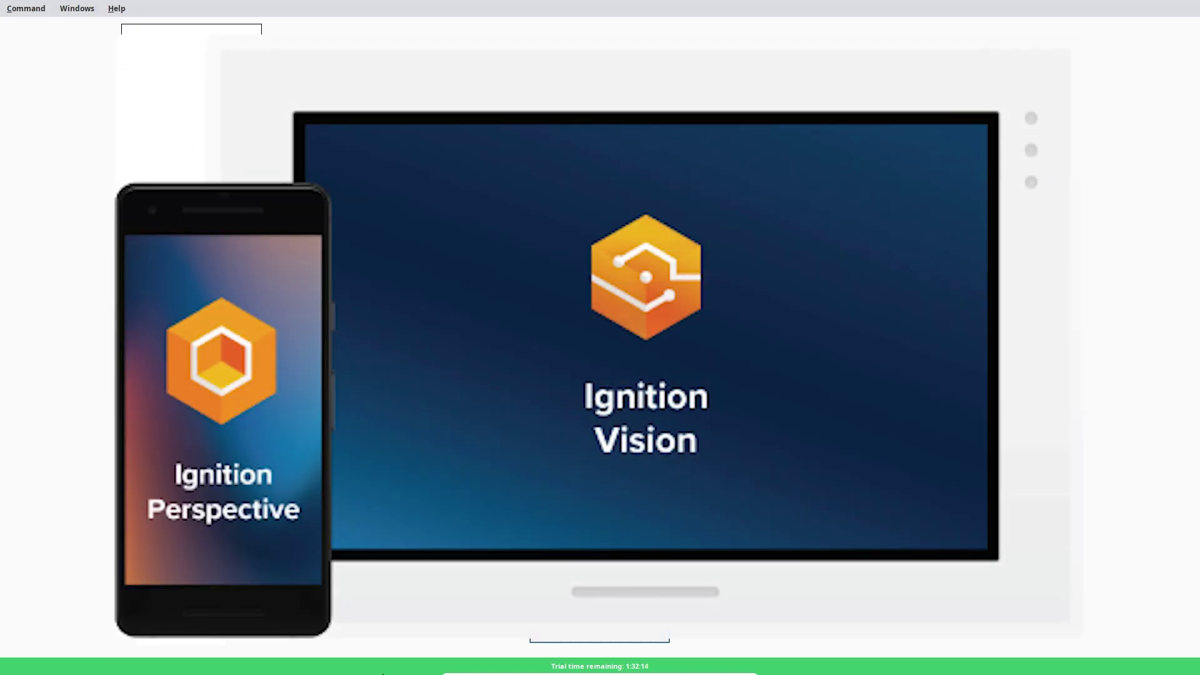
- Launch Ignition Designer from the Start menu and bring its window to the front
key("super")
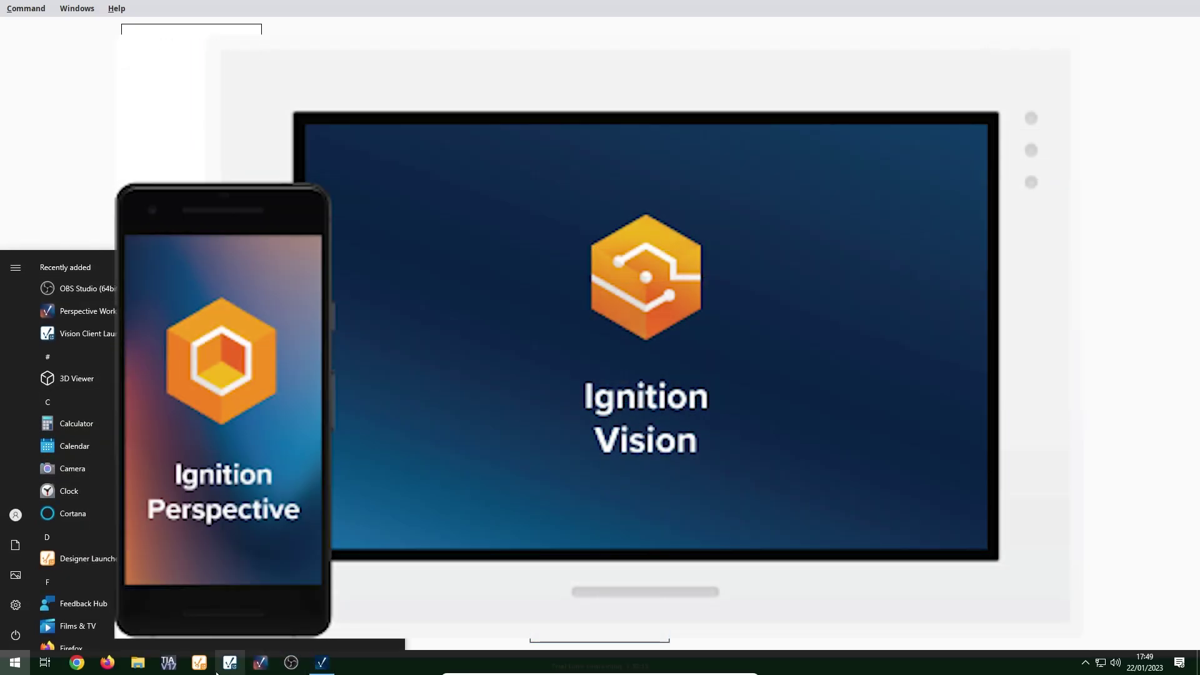
left_click(200, 664)
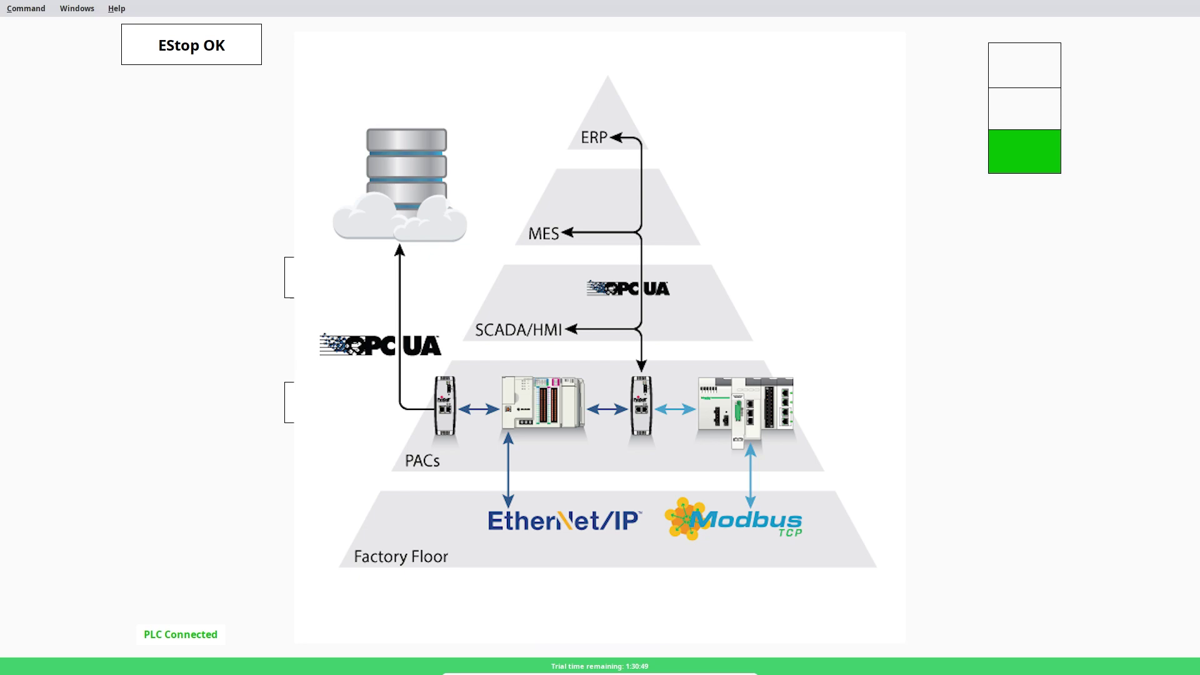
key("alt+Tab")
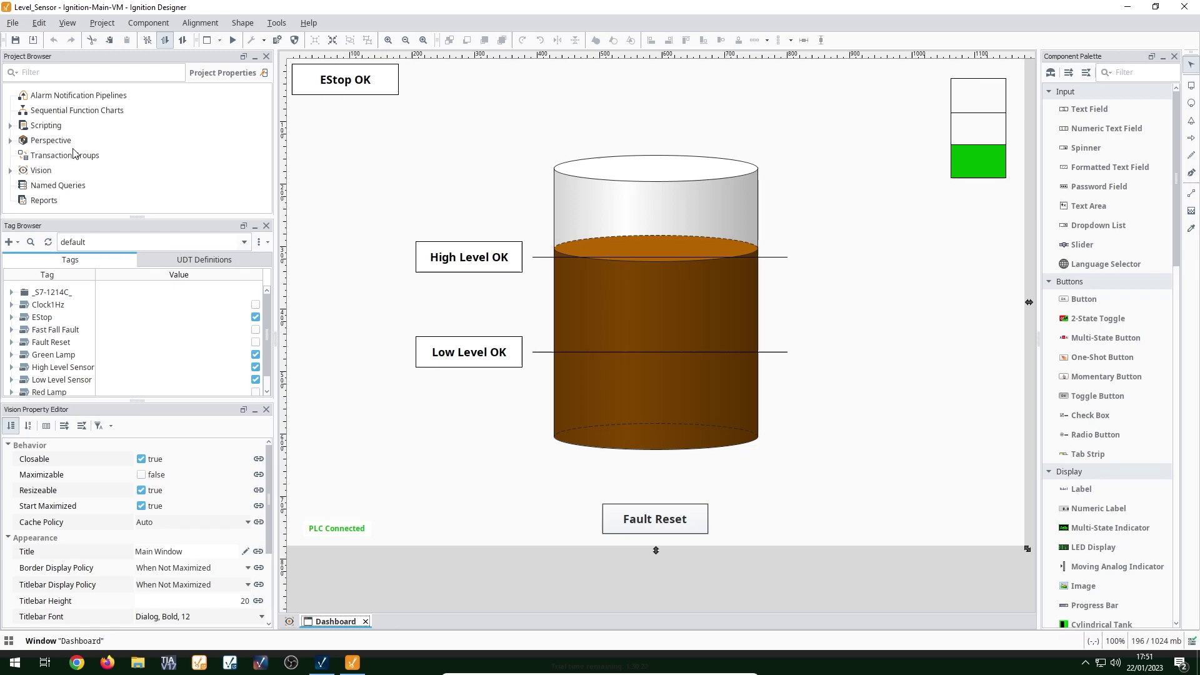
- Open the Dashboard window, check the client's open windows, and collapse the Property Editor to enlarge the tag list
left_click(42, 171)
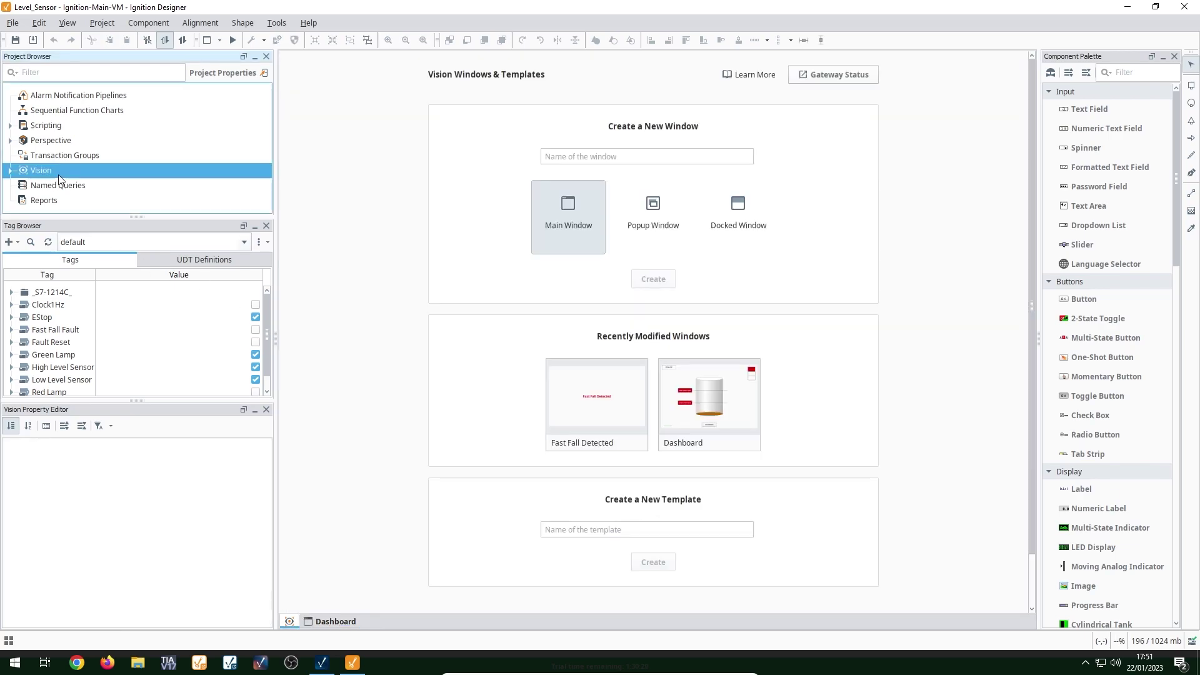
left_click(699, 389)
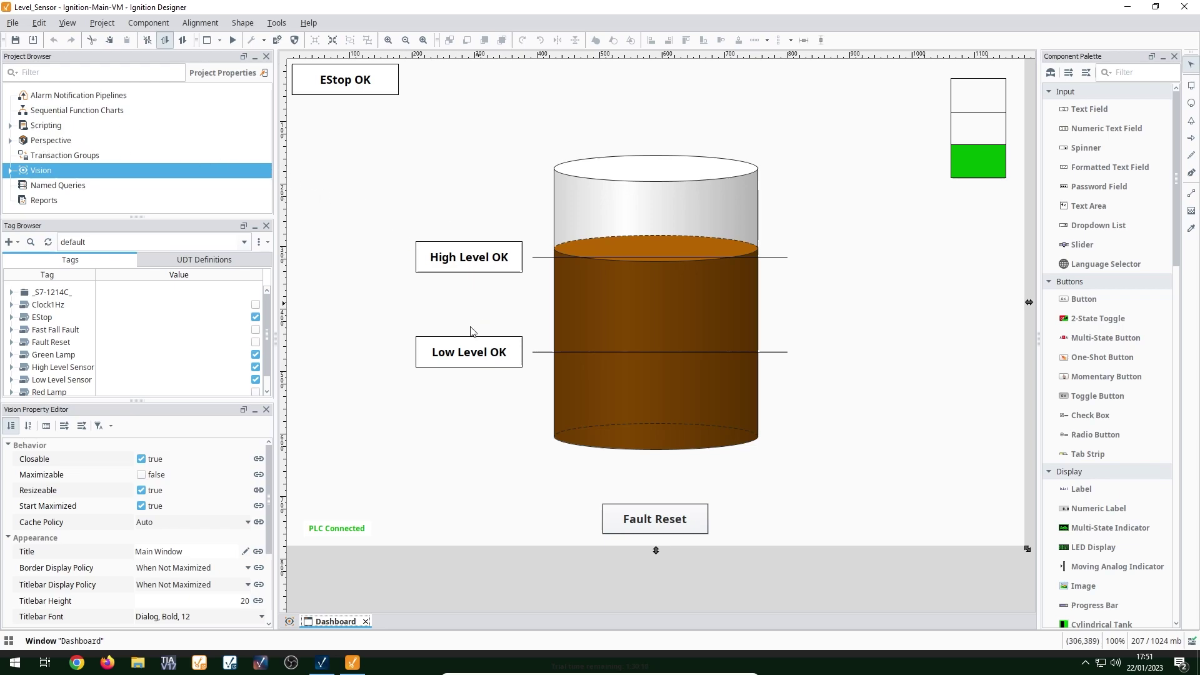
left_click(335, 664)
left_click(77, 8)
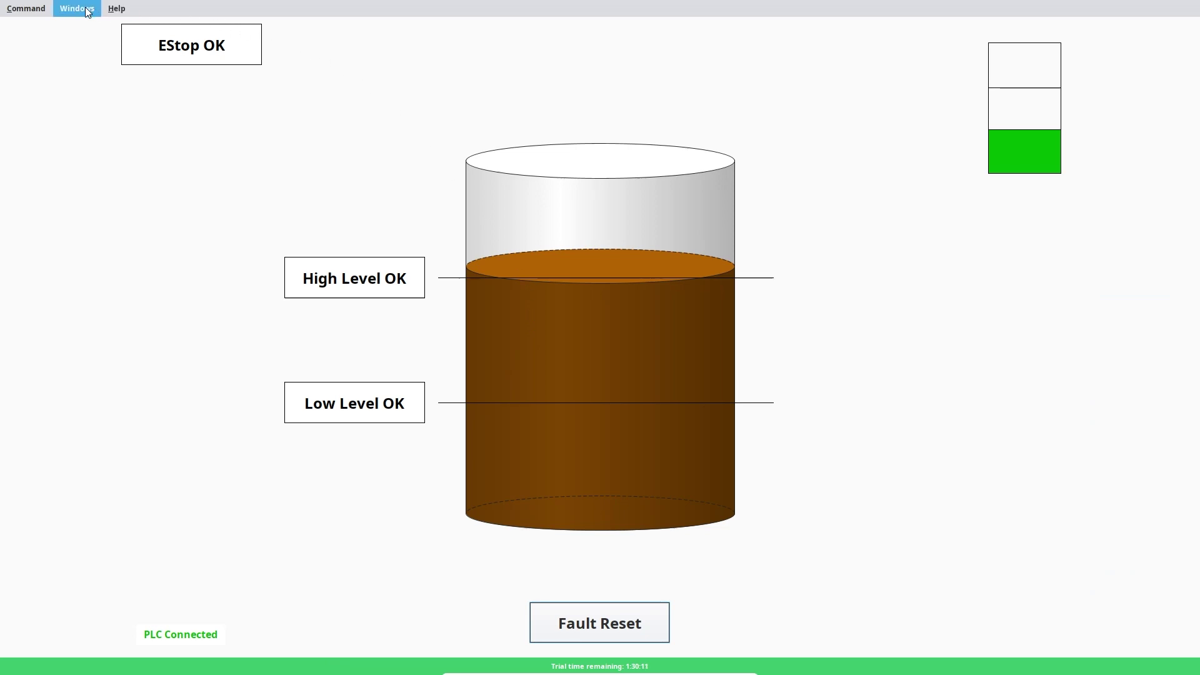
left_click(383, 155)
key("alt+Tab")
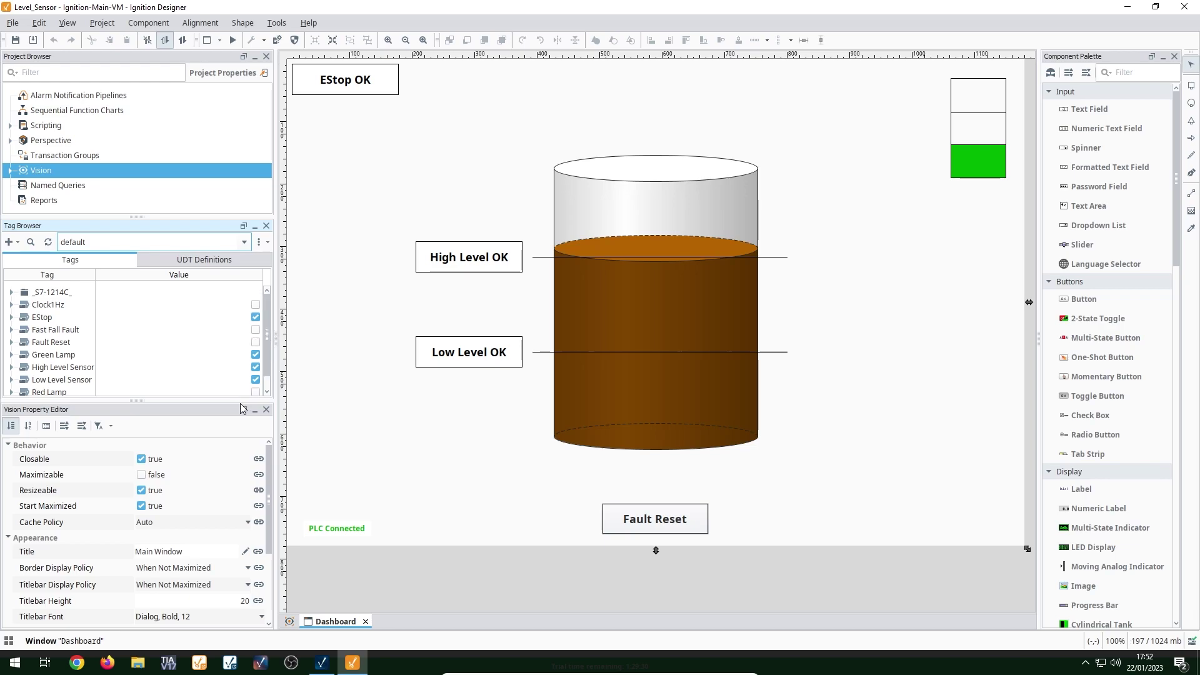
left_click(255, 410)
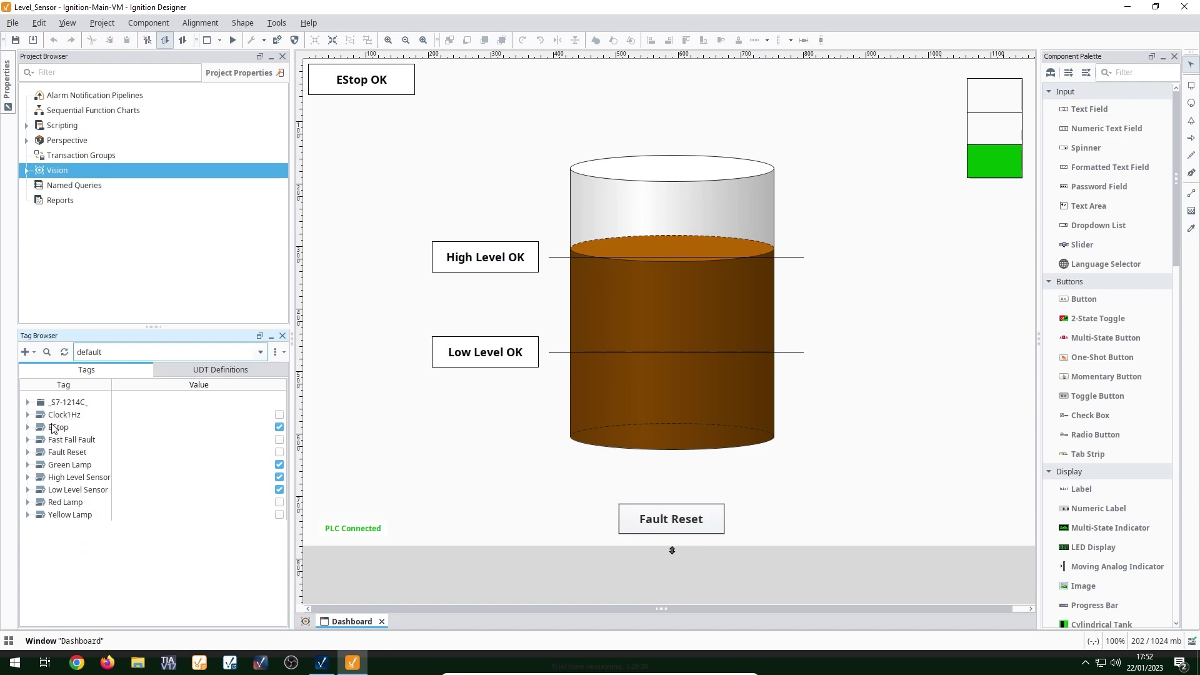
left_click(28, 415)
left_click(65, 415)
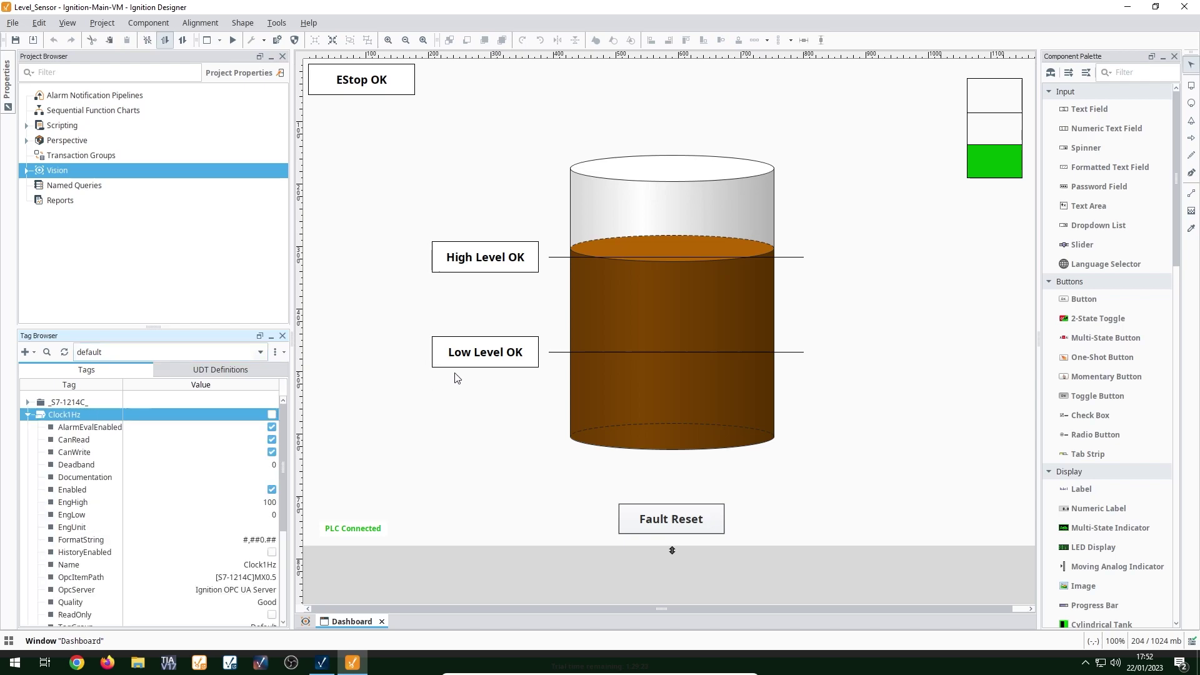
double_click(28, 416)
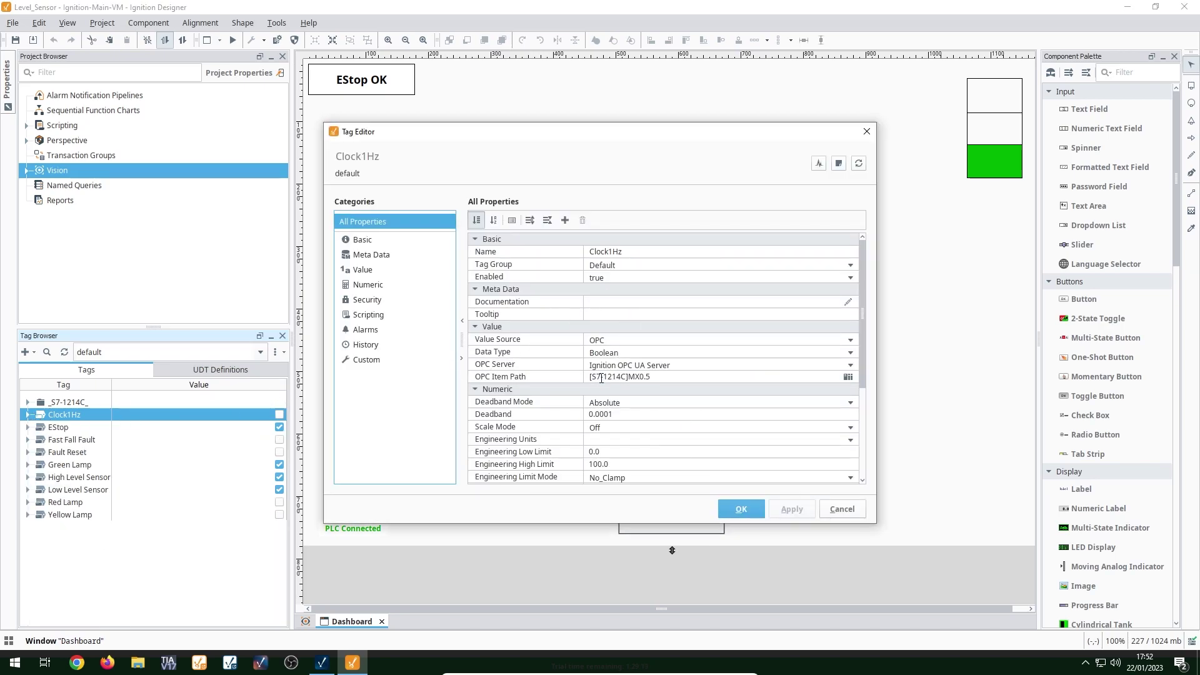
left_click(626, 377)
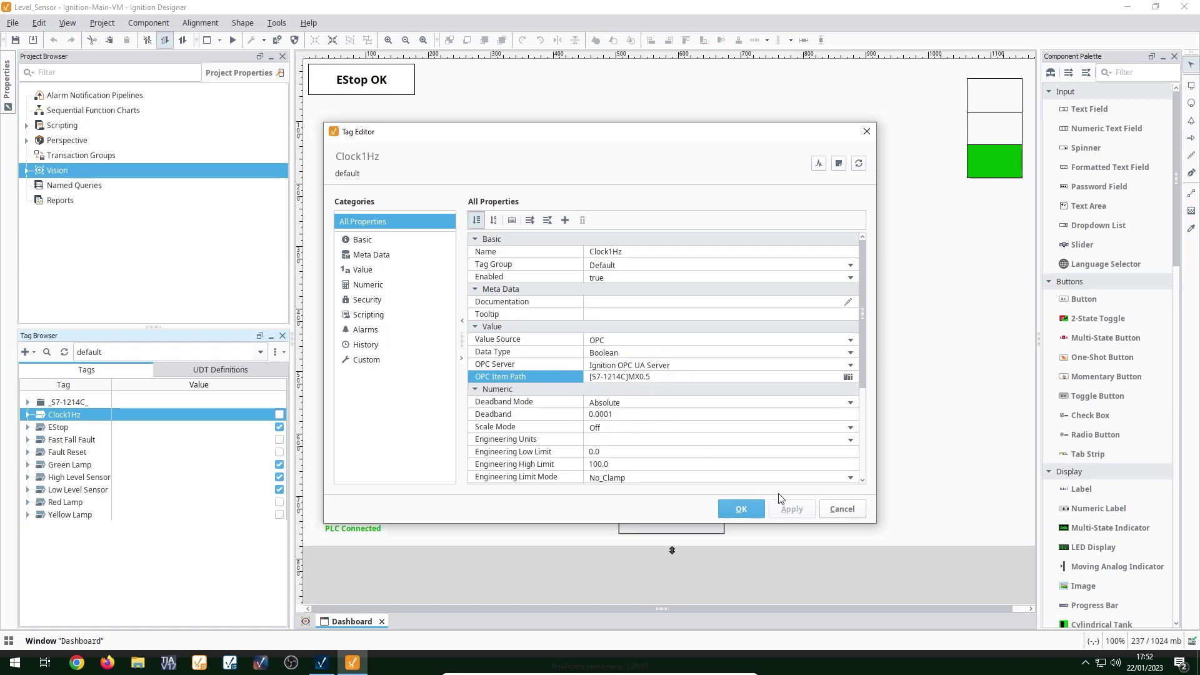
left_click(842, 509)
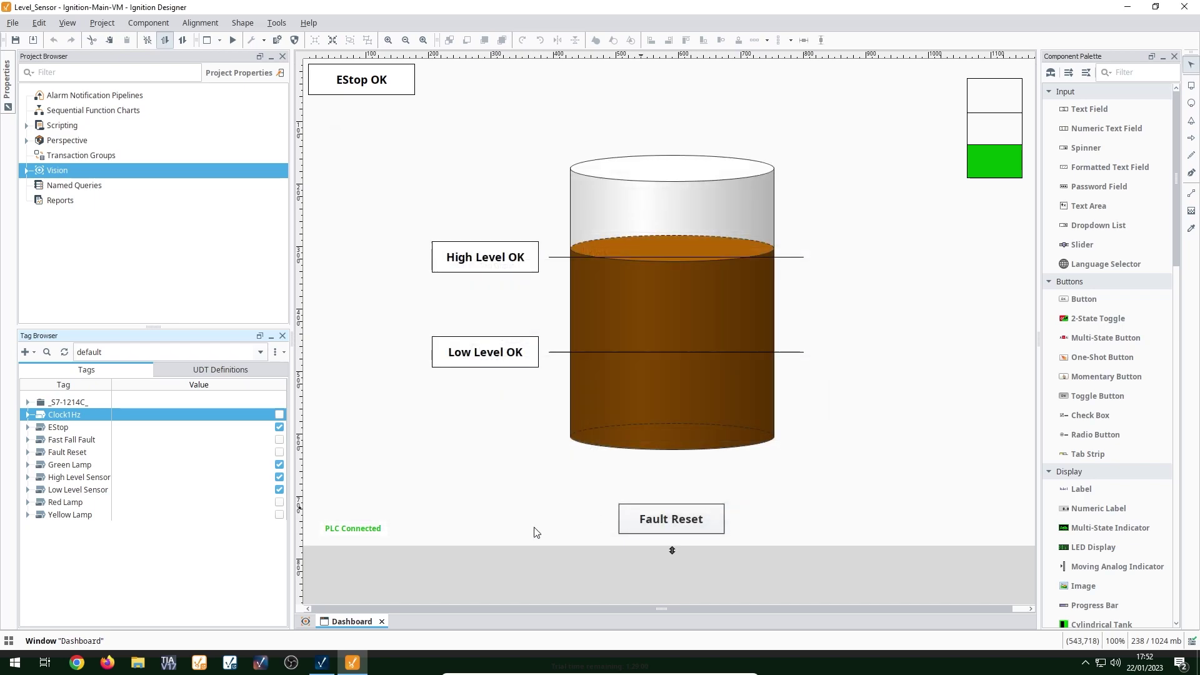
- Open the Faults [FB1] ladder from Main [OB1] in TIA Portal and turn on monitoring
left_click(169, 664)
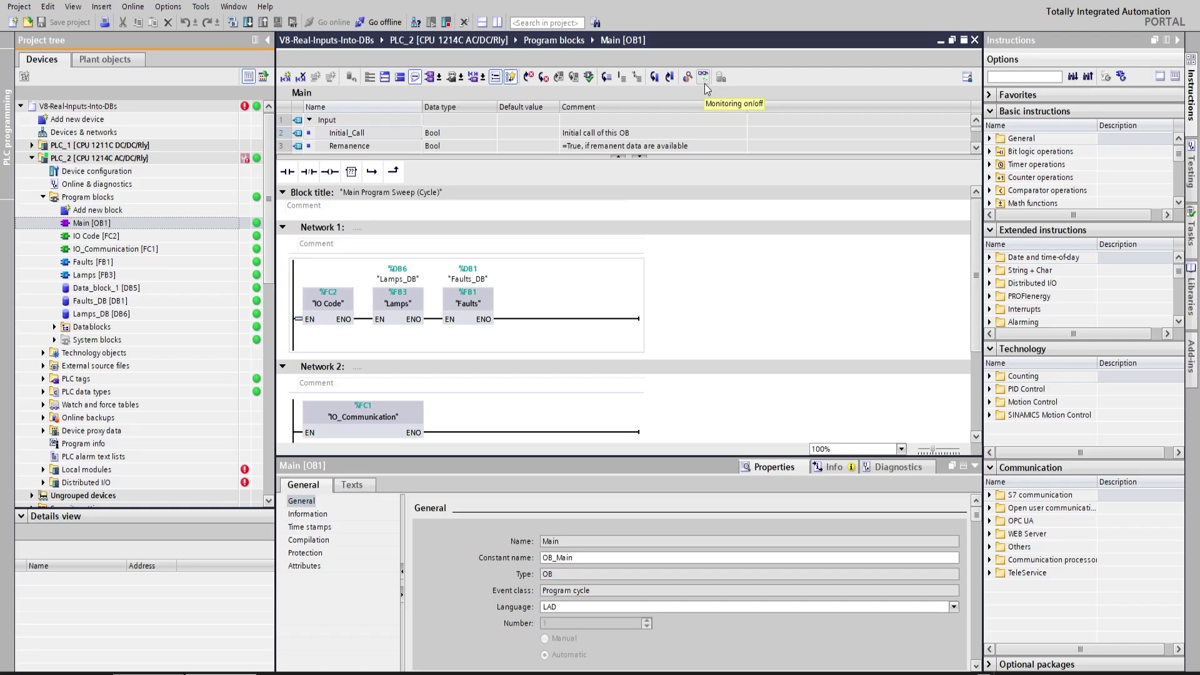
left_click(462, 316)
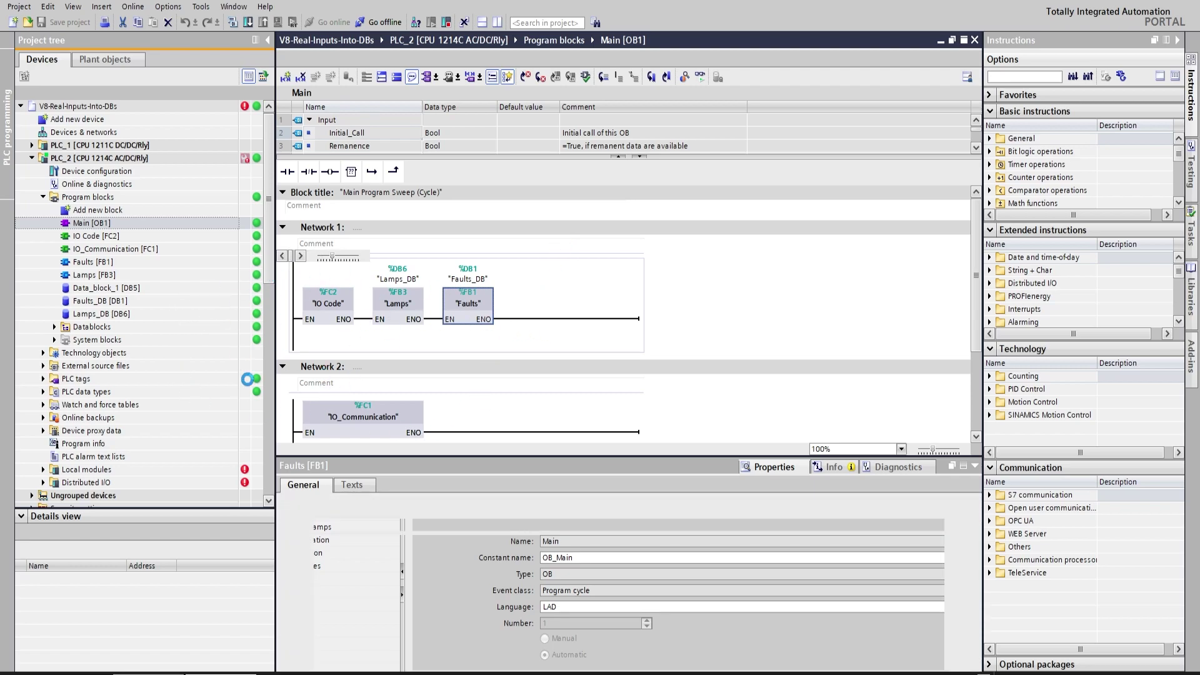
double_click(468, 303)
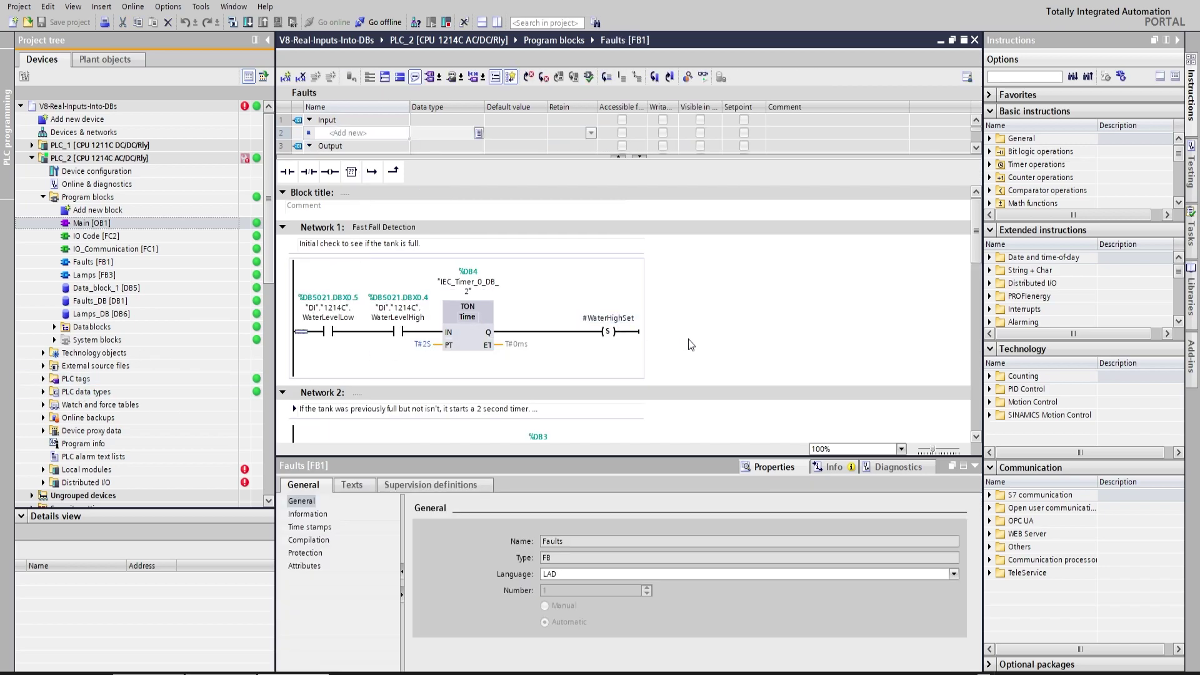
left_click(975, 465)
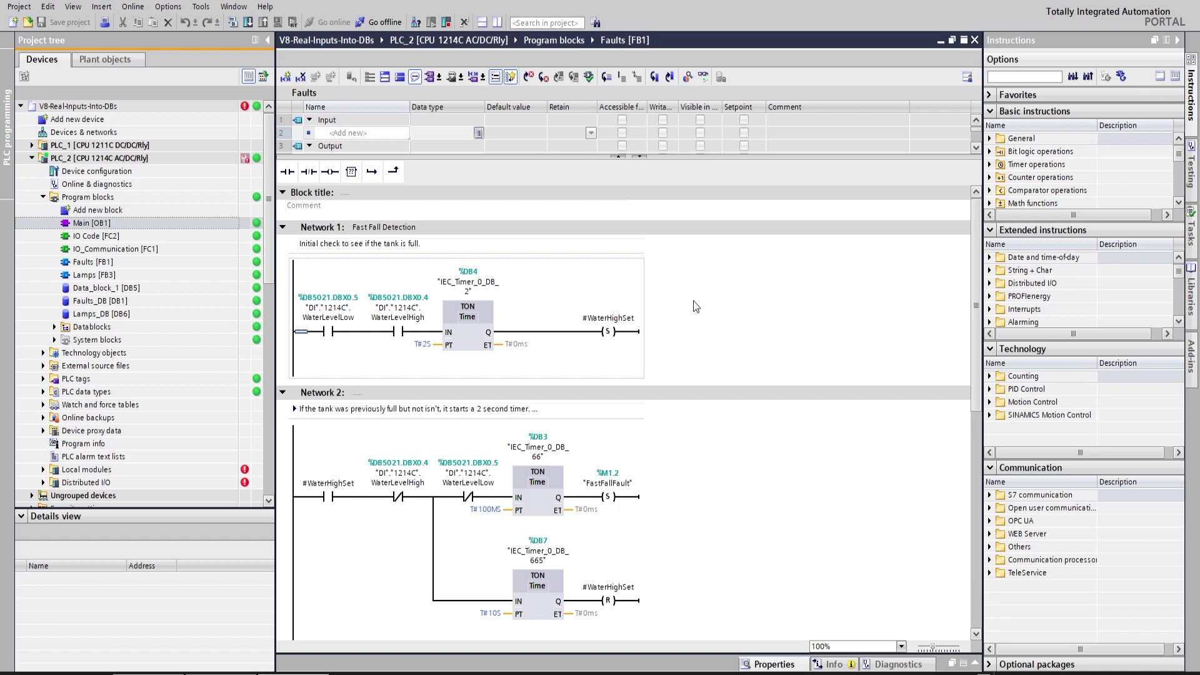
left_click(692, 302)
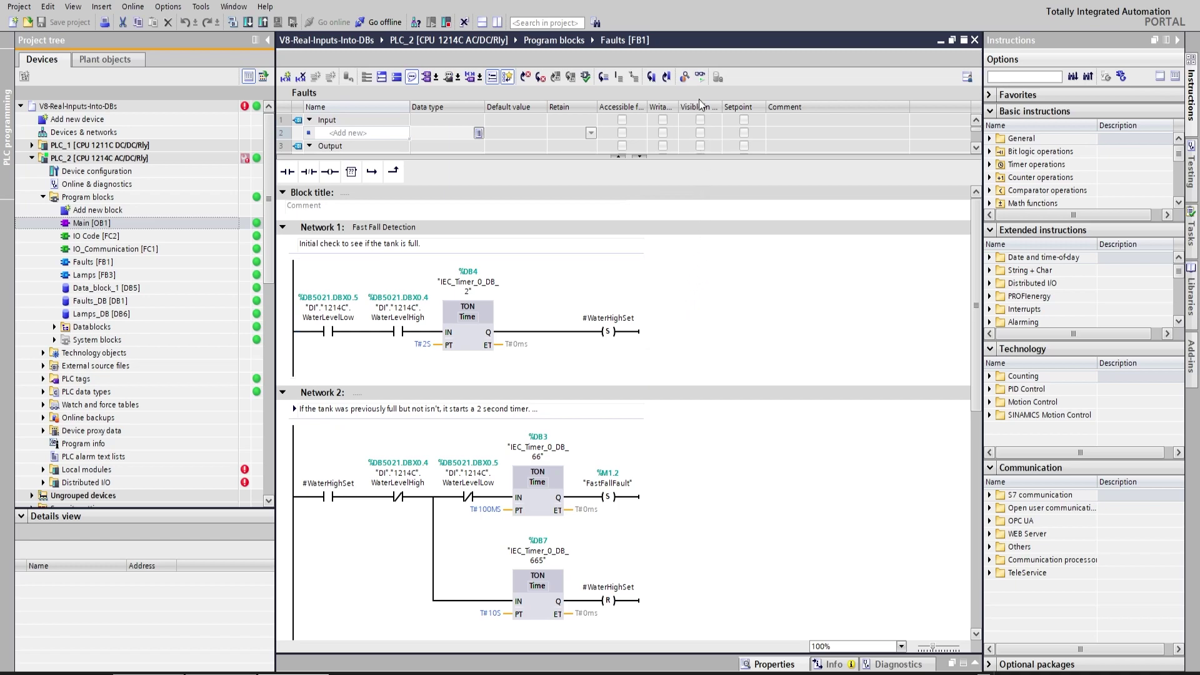
left_click(700, 77)
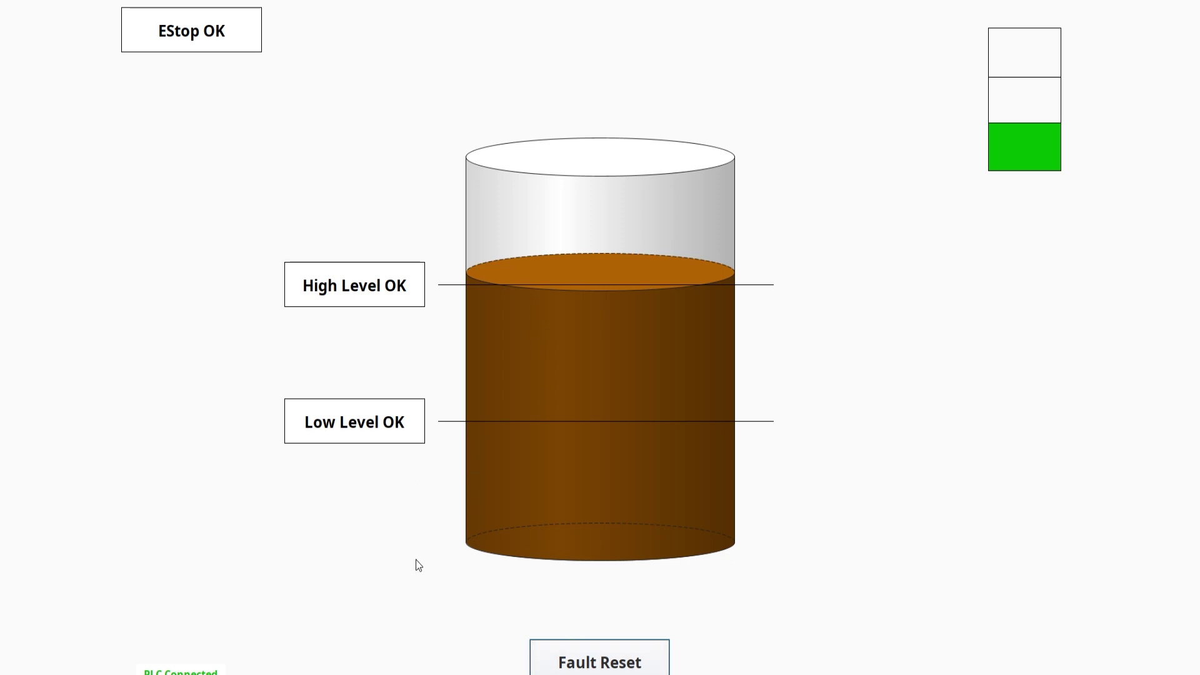
- Trace the live HMI fault reset contact and FastFallFault coil, then press Fault Reset on the HMI
key("alt+Tab")
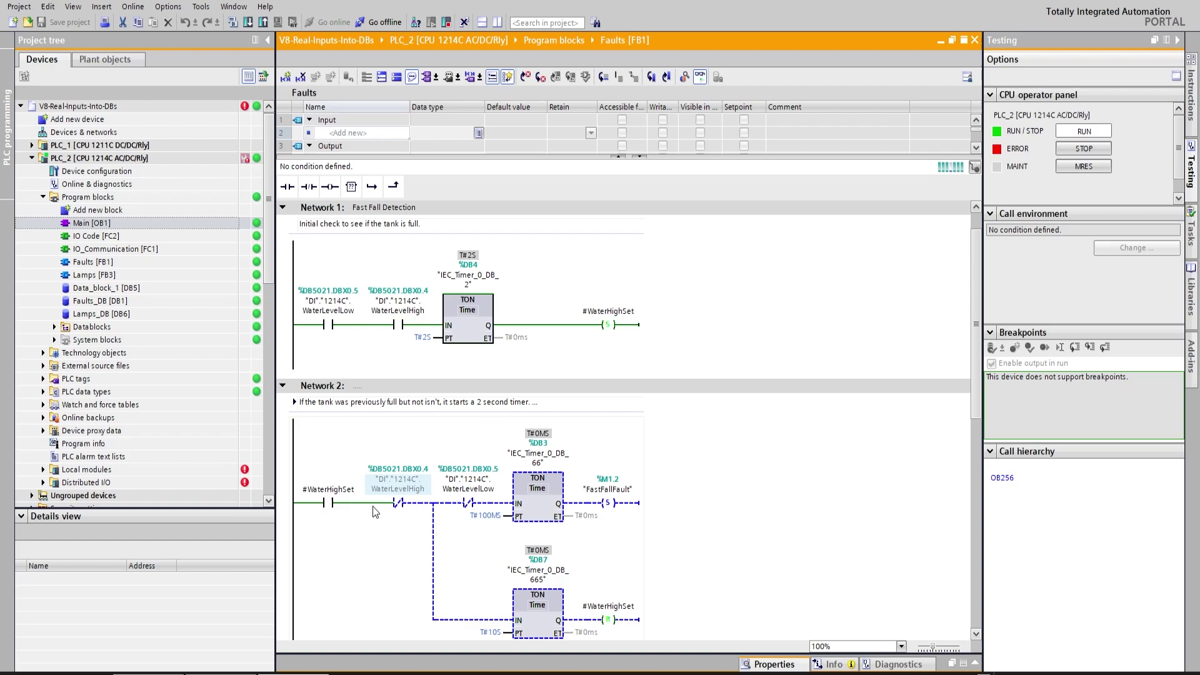
scroll(375, 469, "down", 5)
scroll(384, 426, "down", 2)
left_click(329, 460)
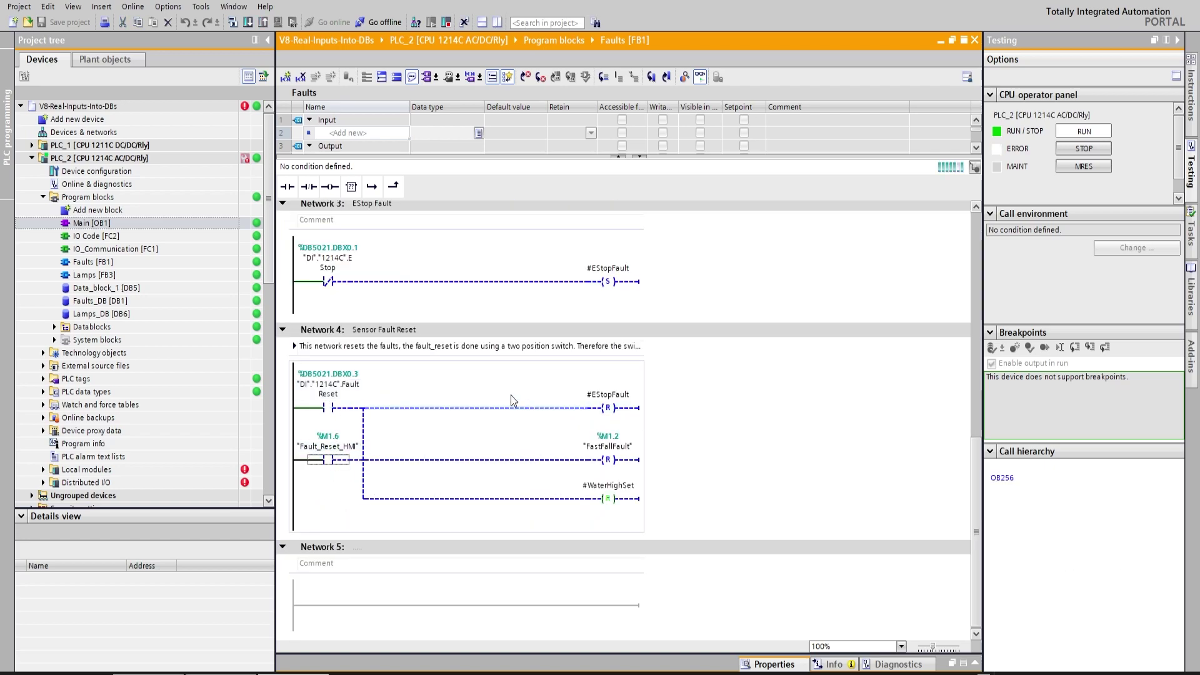
scroll(456, 381, "up", 5)
scroll(456, 382, "up", 5)
left_click(608, 353)
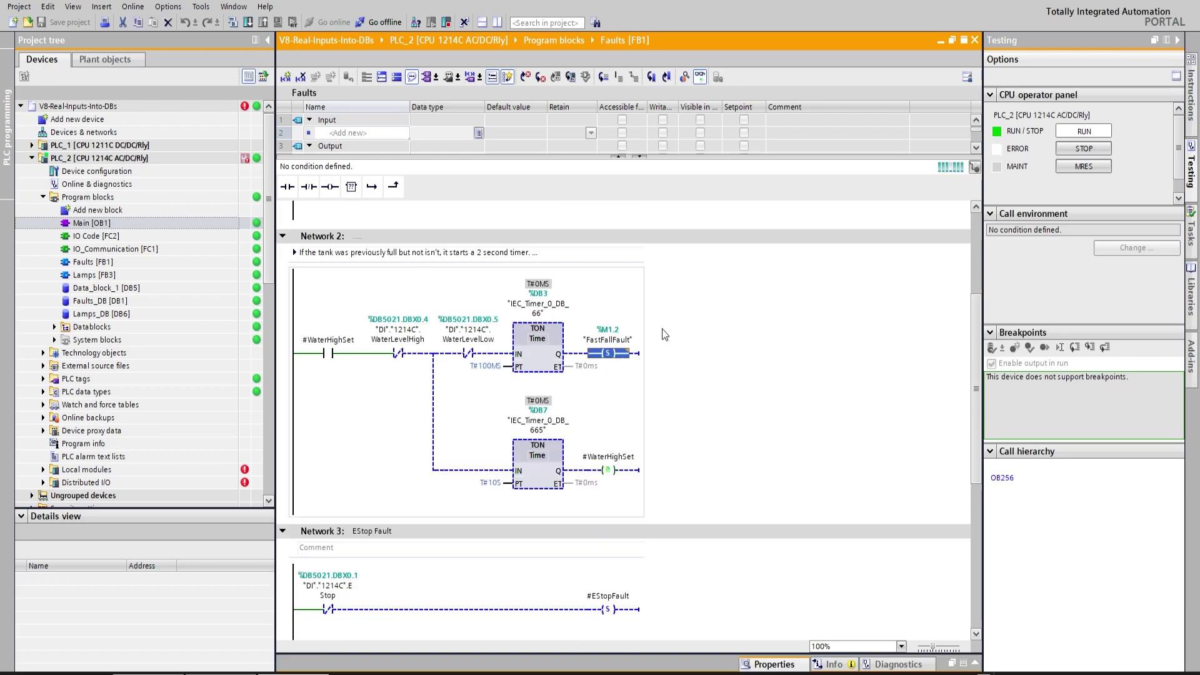
left_click(662, 328)
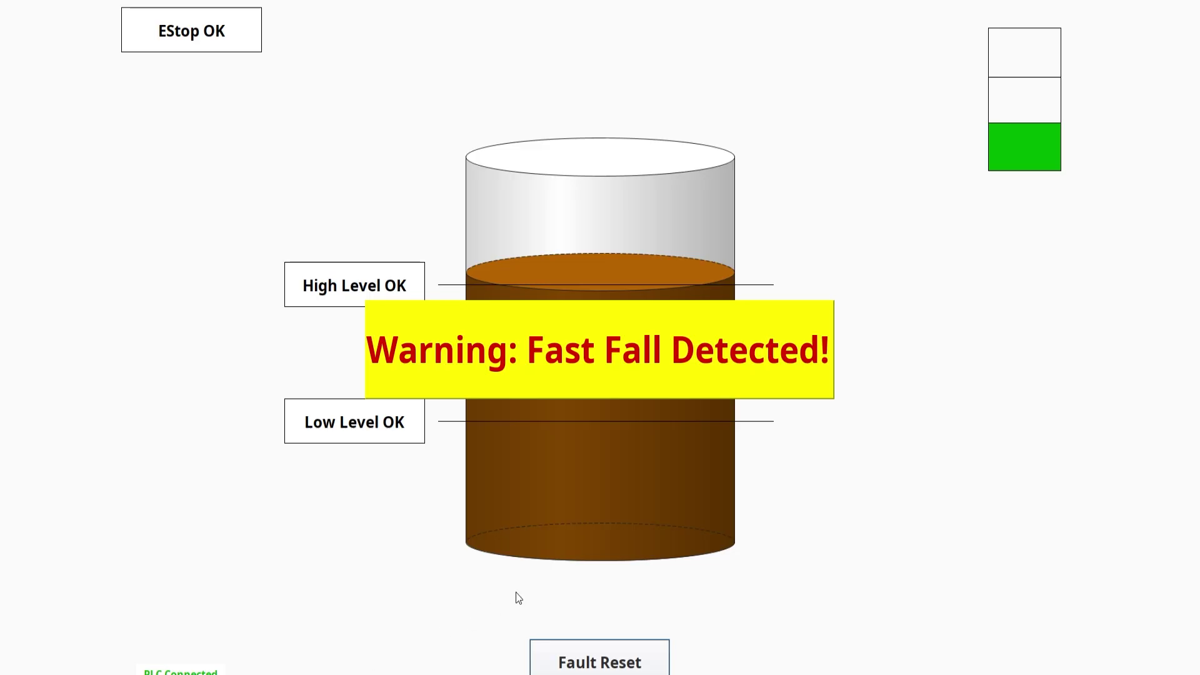
left_click(591, 662)
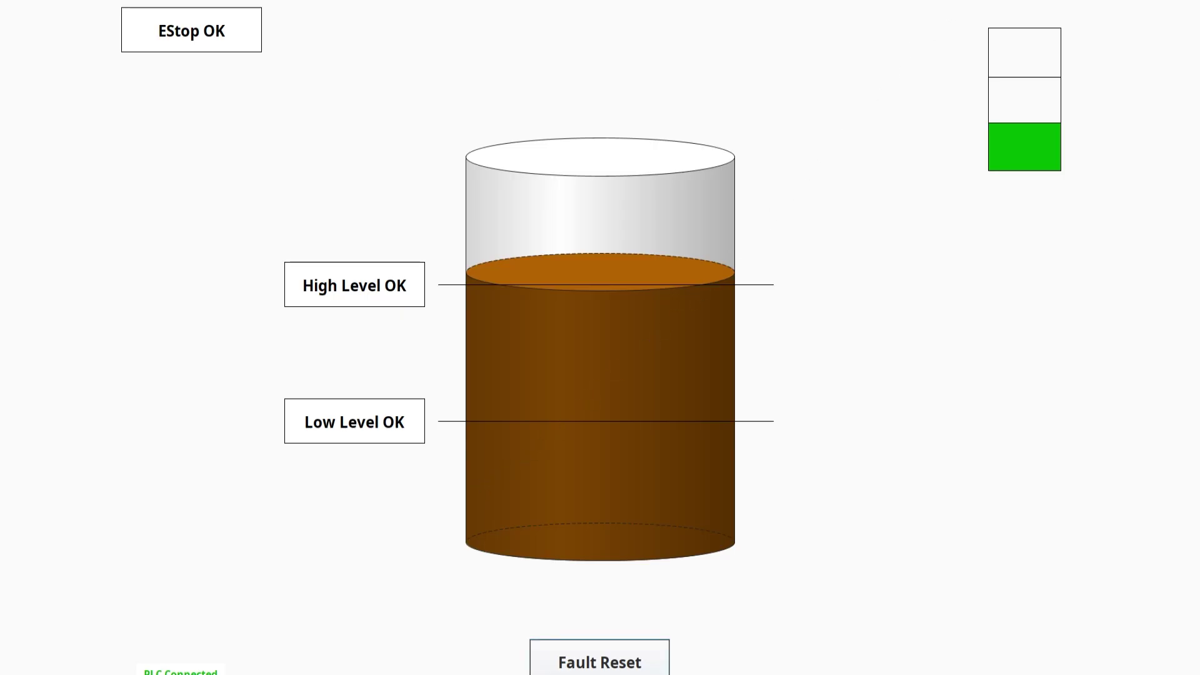
- Exit the tank client from its logout menu and select the Level Sensor Fast Fall Detection launcher
left_click(85, 6)
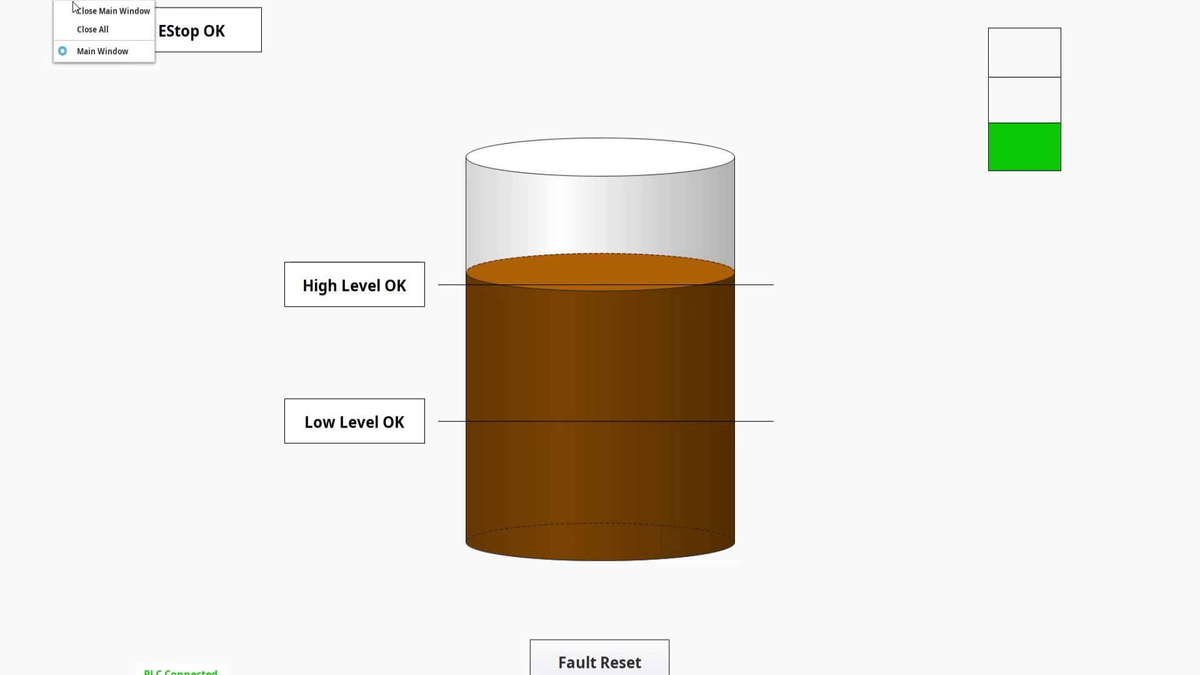
left_click(22, 6)
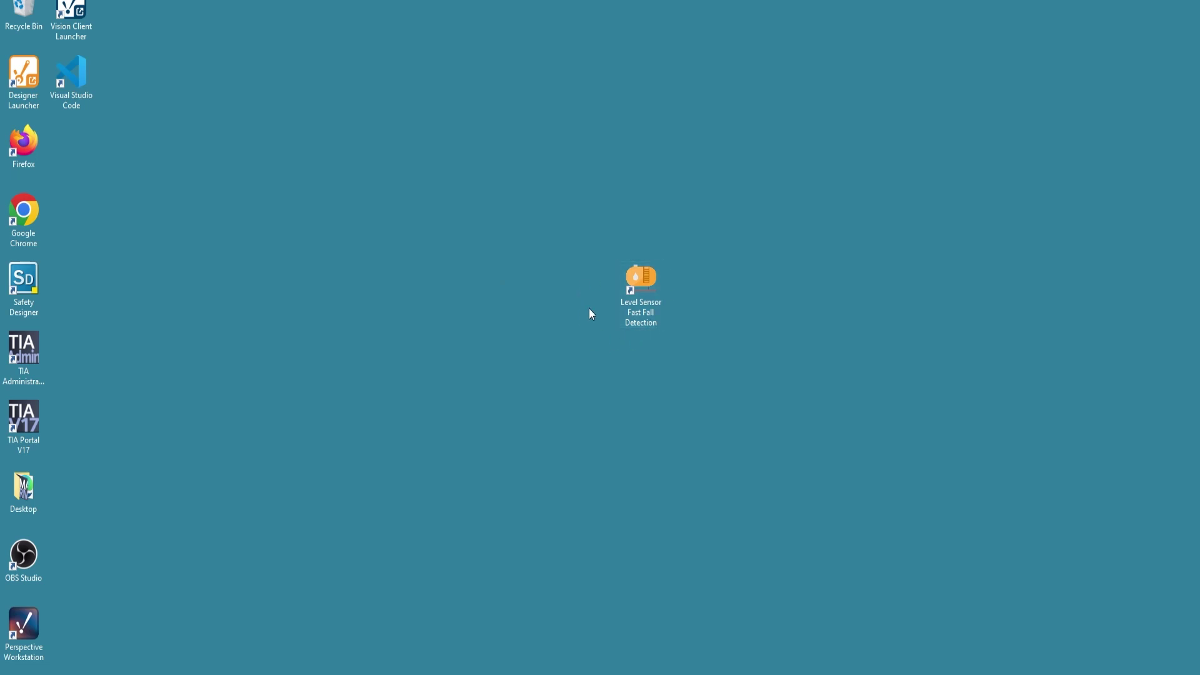
left_click(644, 276)
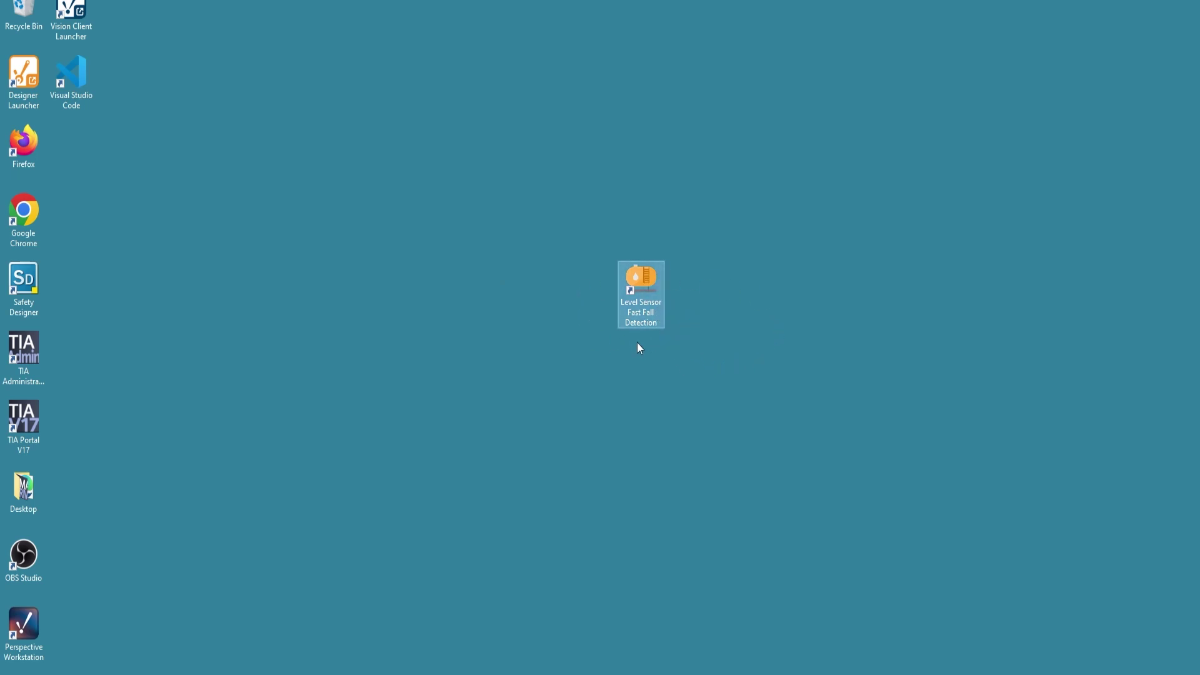
left_click(541, 407)
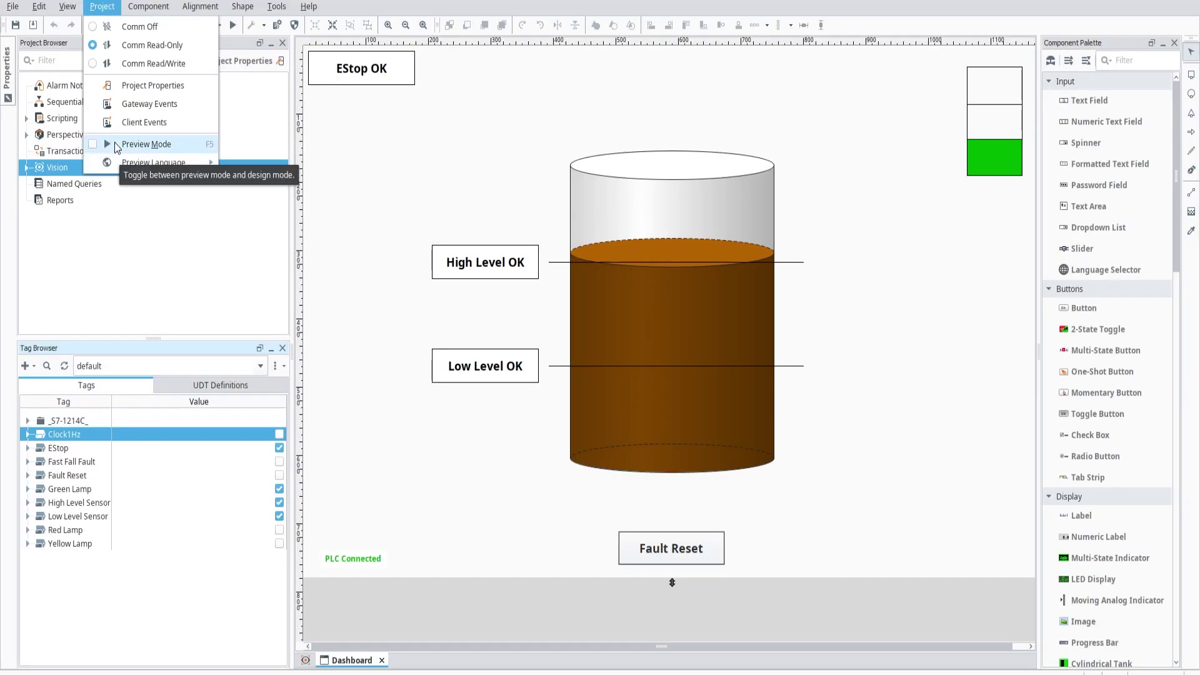
- In Preview Mode, dismiss the tag write error and press Fault Reset repeatedly while watching the M1.6 rung
left_click(93, 145)
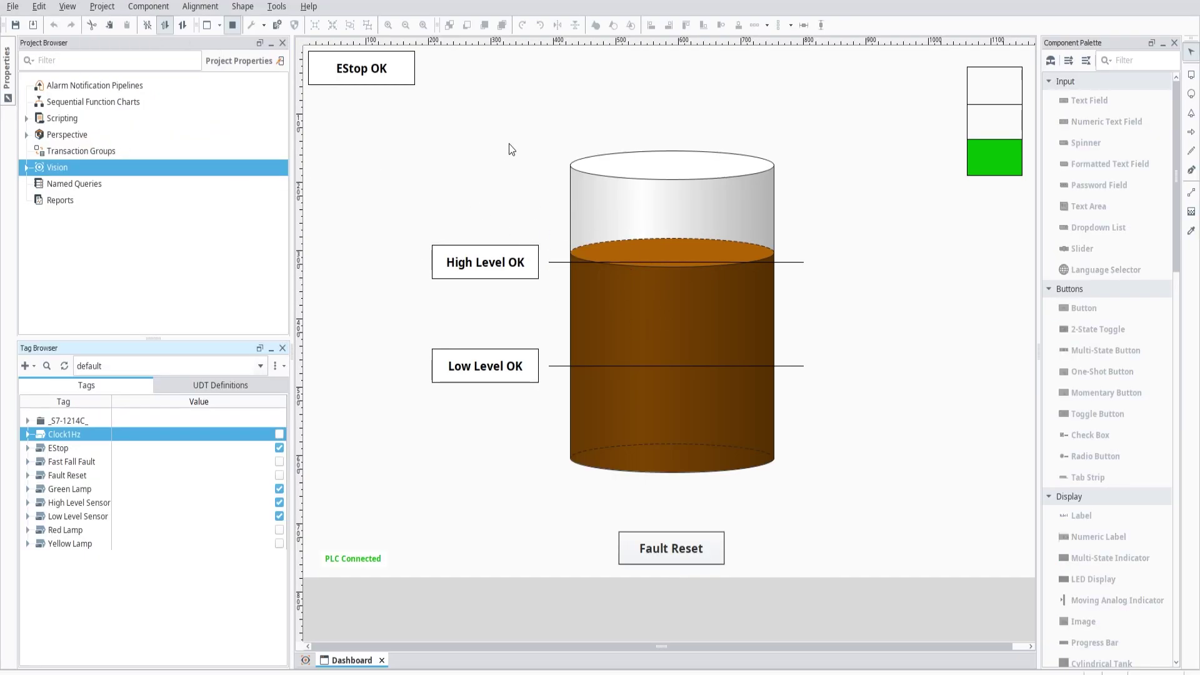
left_click(675, 544)
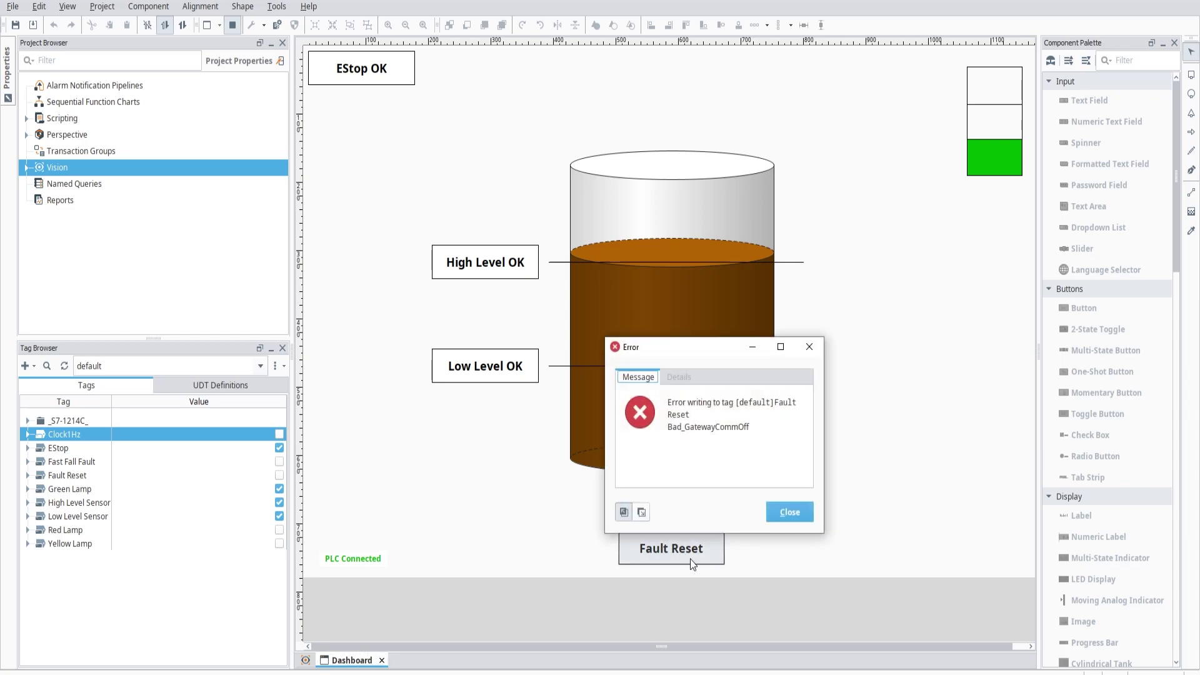
left_click(786, 514)
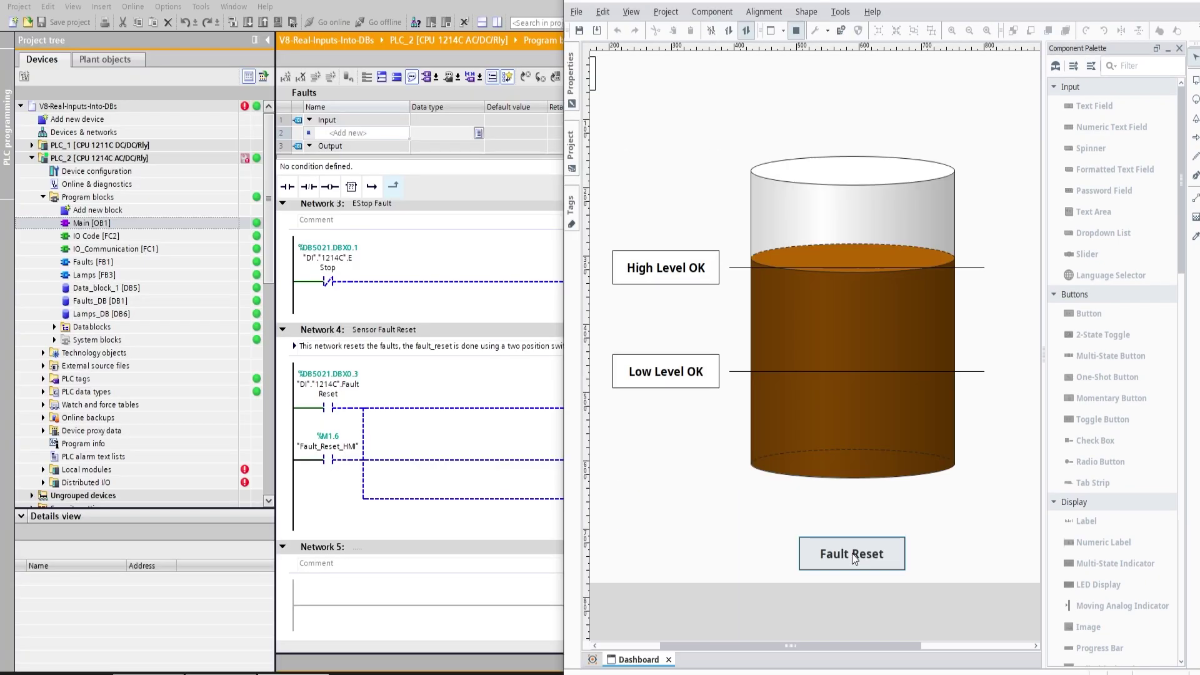
left_click(852, 553)
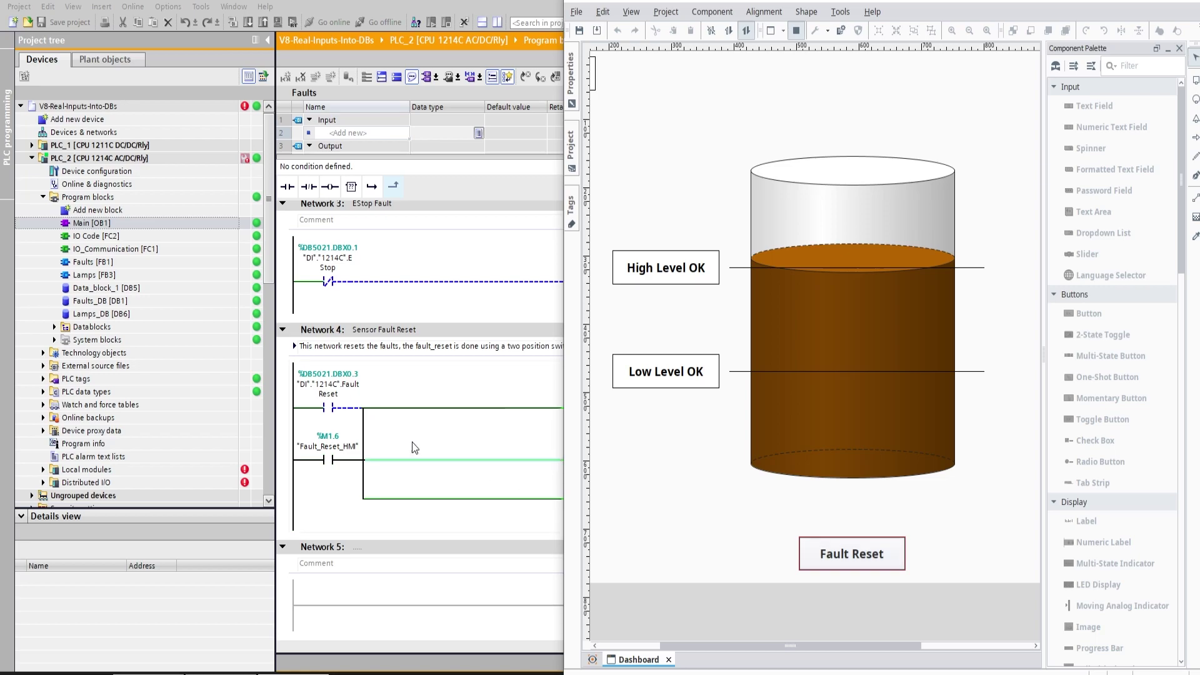
left_click(825, 557)
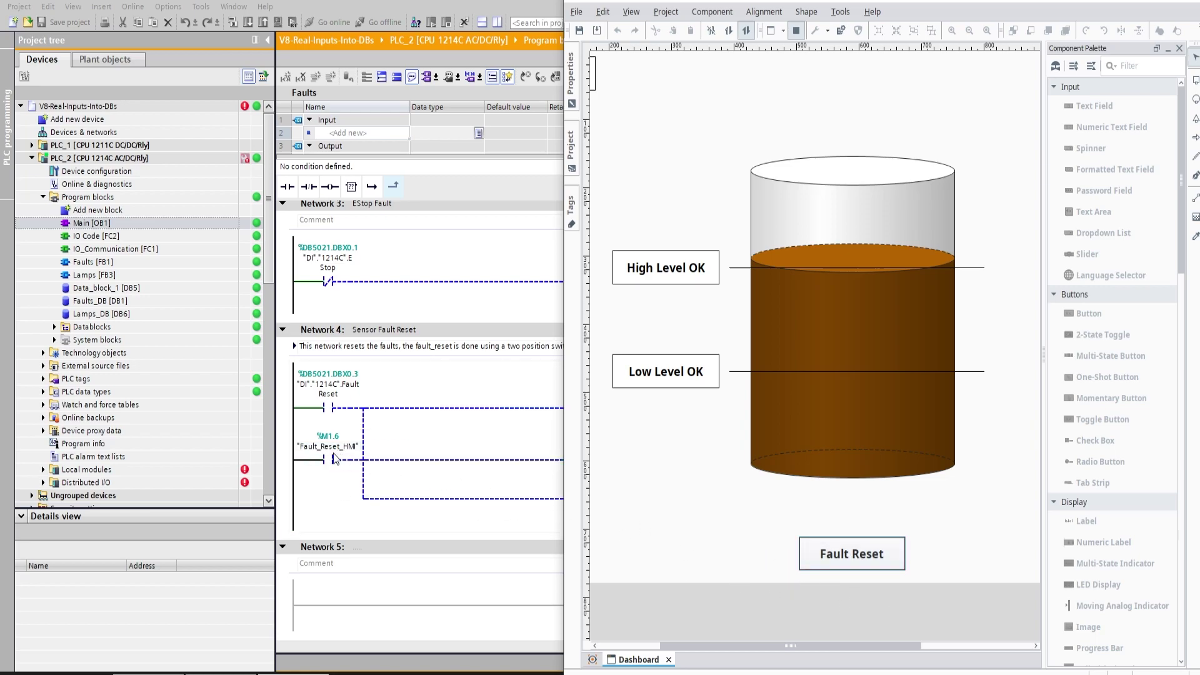
left_click(865, 559)
left_click(877, 552)
- Return to design mode, select the Fault Reset button, and maximize the Designer window
left_click(797, 31)
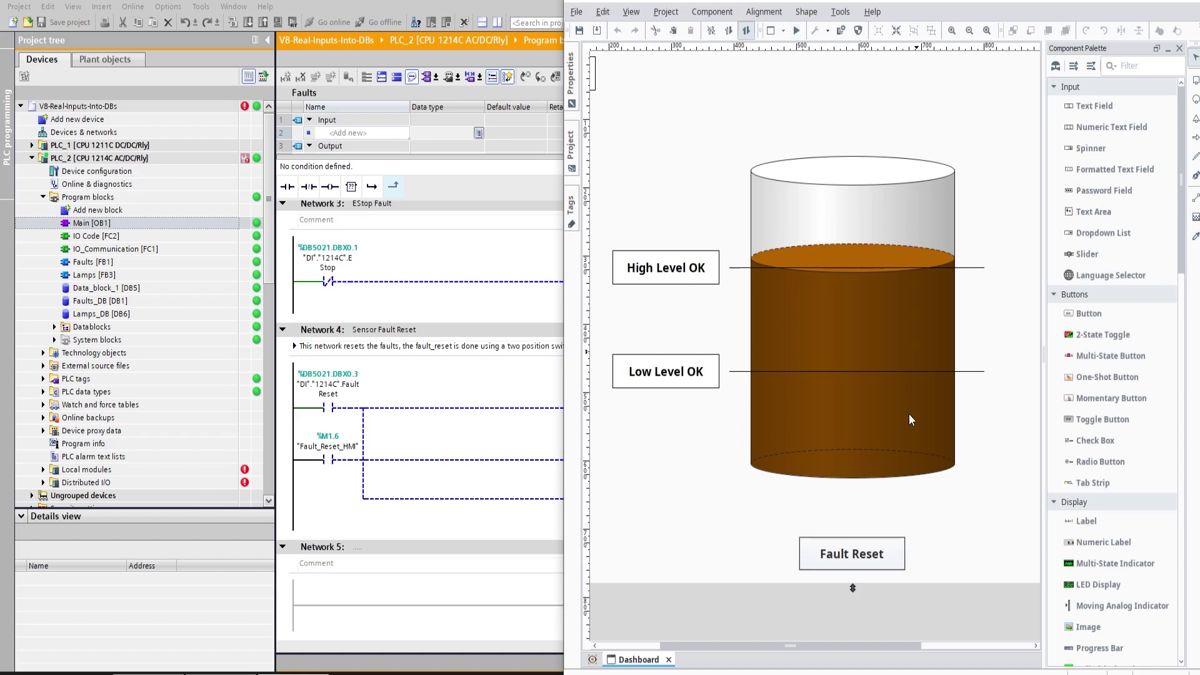
left_click(859, 557)
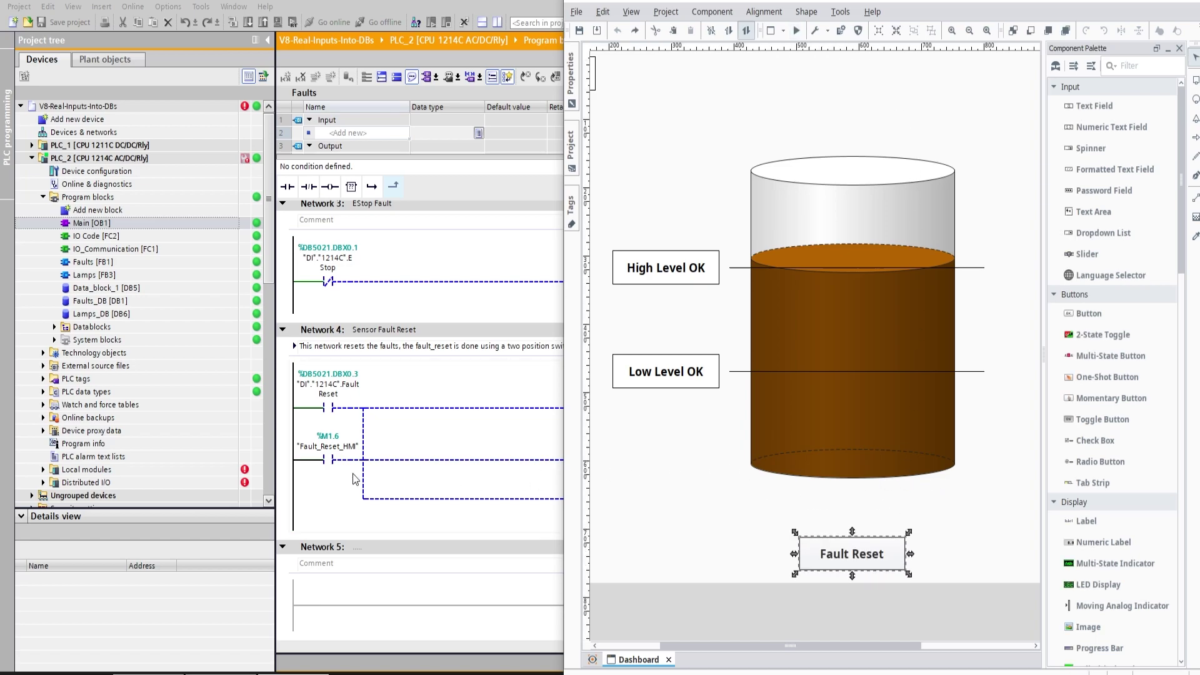
key("super+Up")
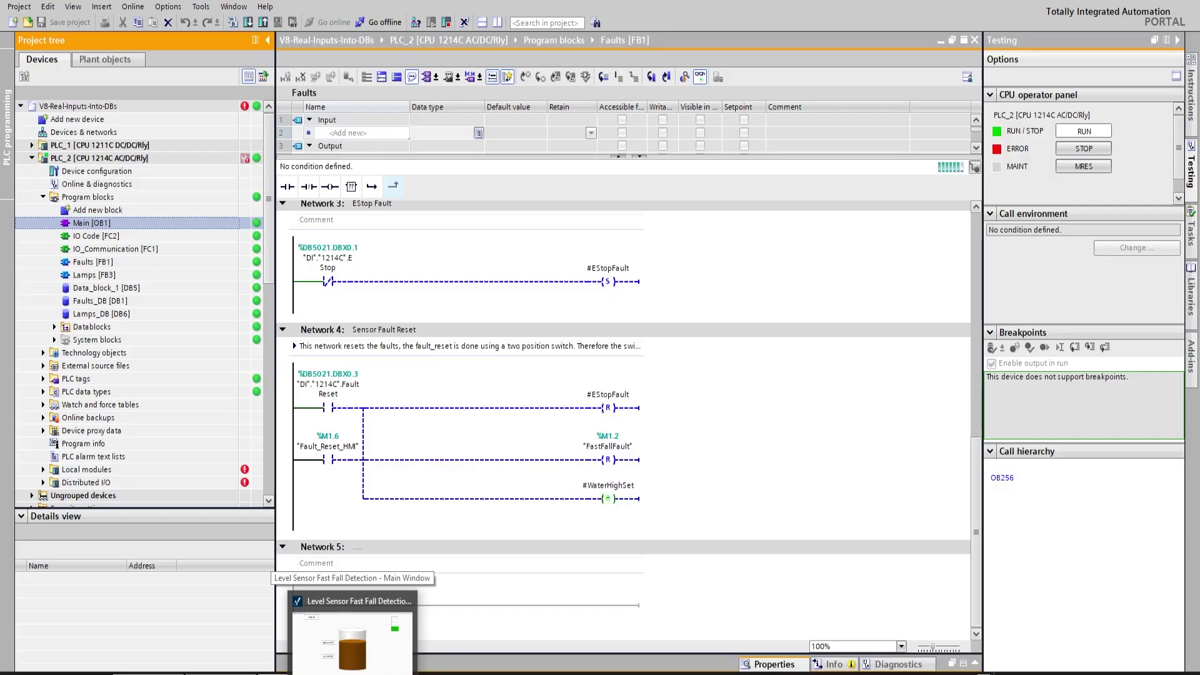
- Press Fault Reset in the live tank client, then switch back to Ignition Designer
left_click(438, 632)
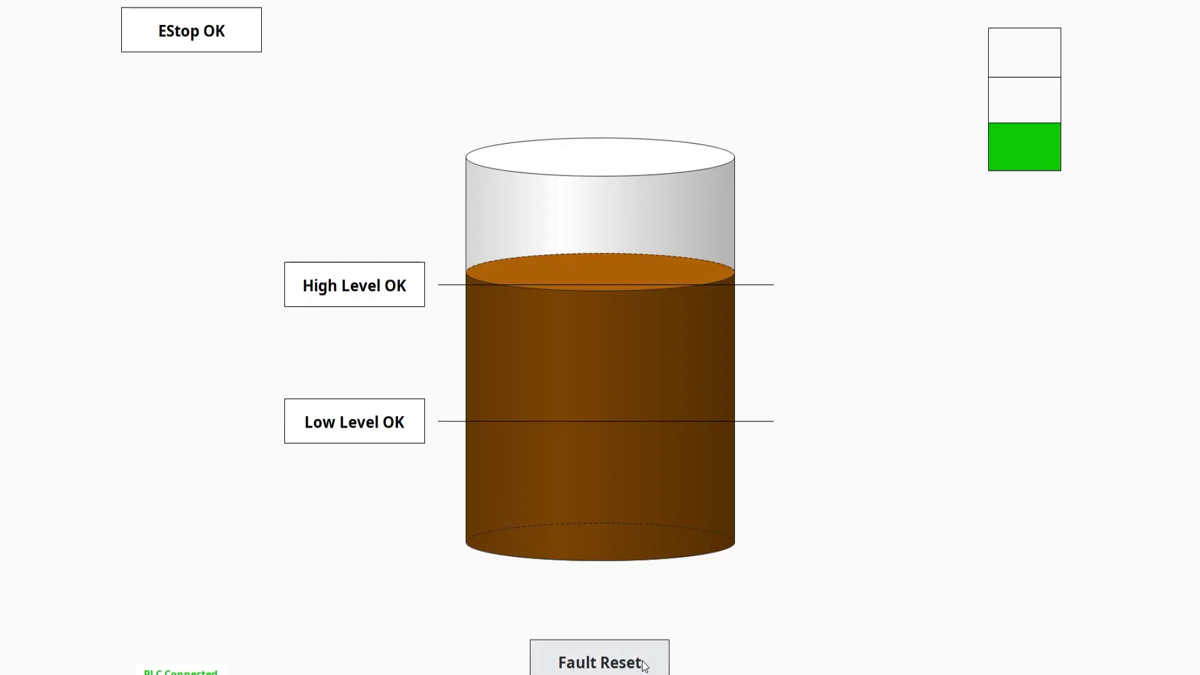
left_click(559, 644)
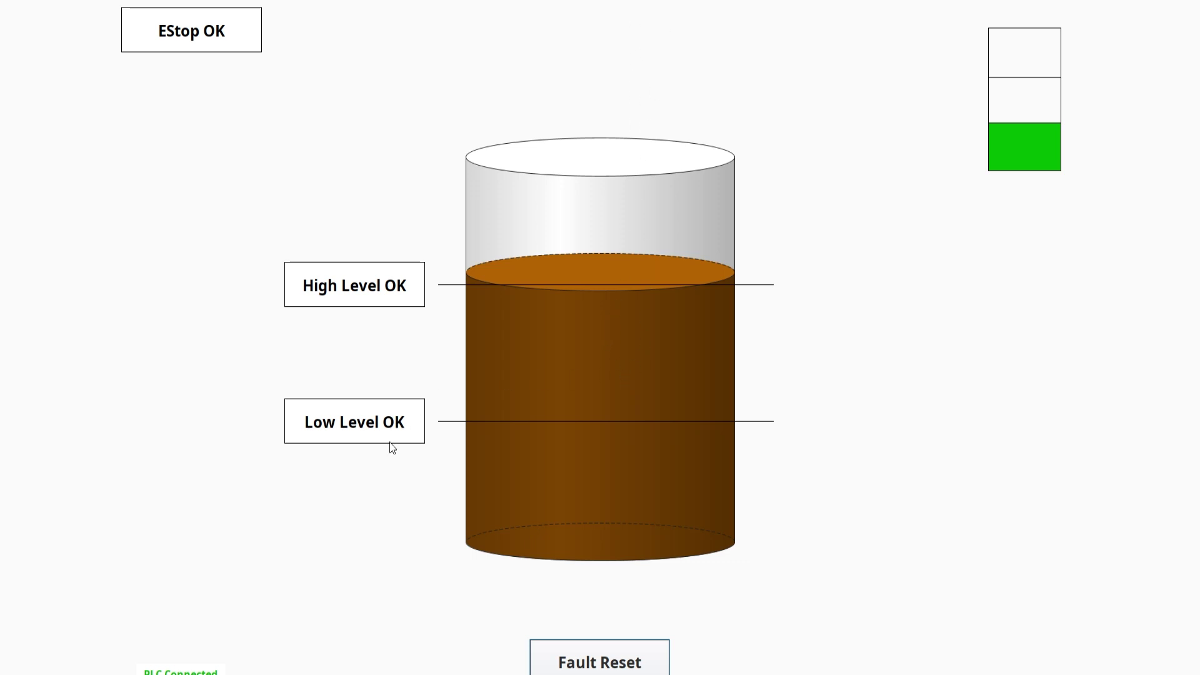
key("alt+Tab")
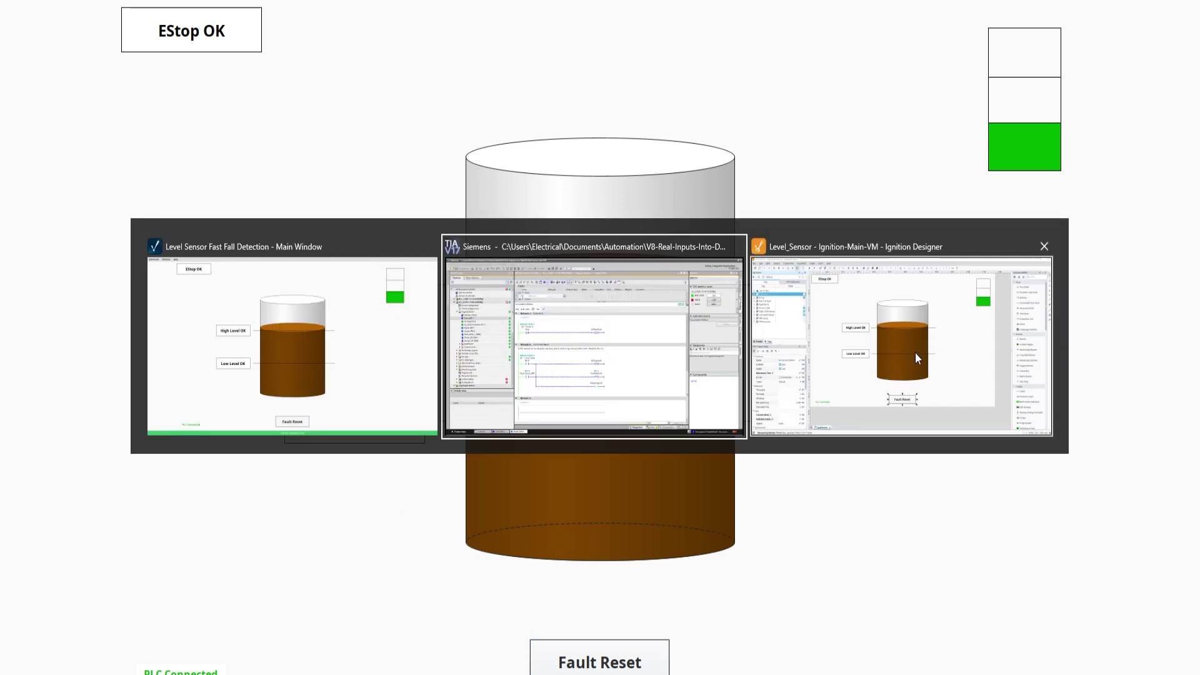
left_click(916, 357)
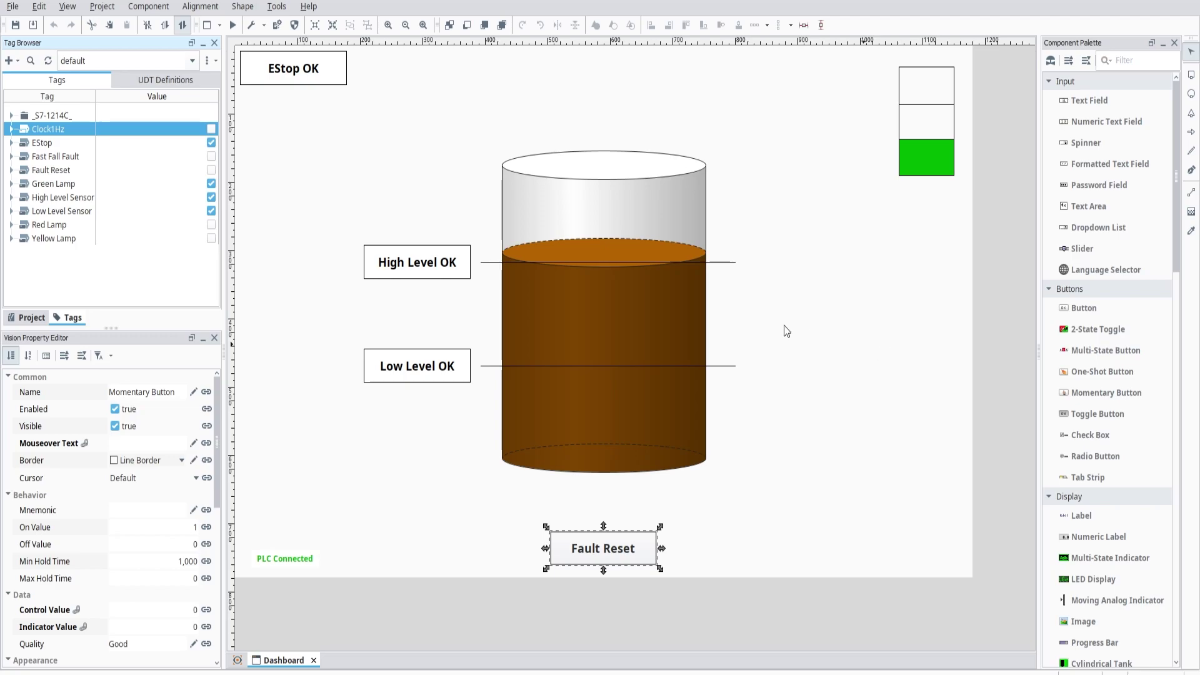
- Open the Cylindrical Tank's Value expression binding, enlarge the editor, and browse its operators and functions
left_click(585, 310)
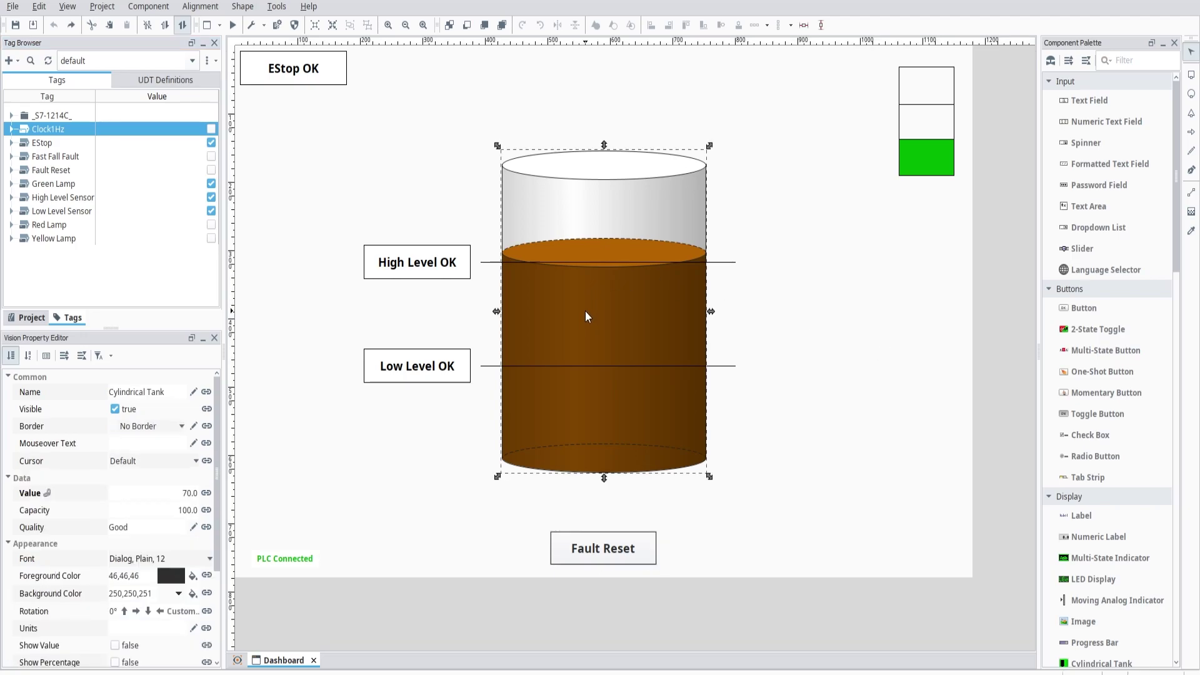
left_click(206, 494)
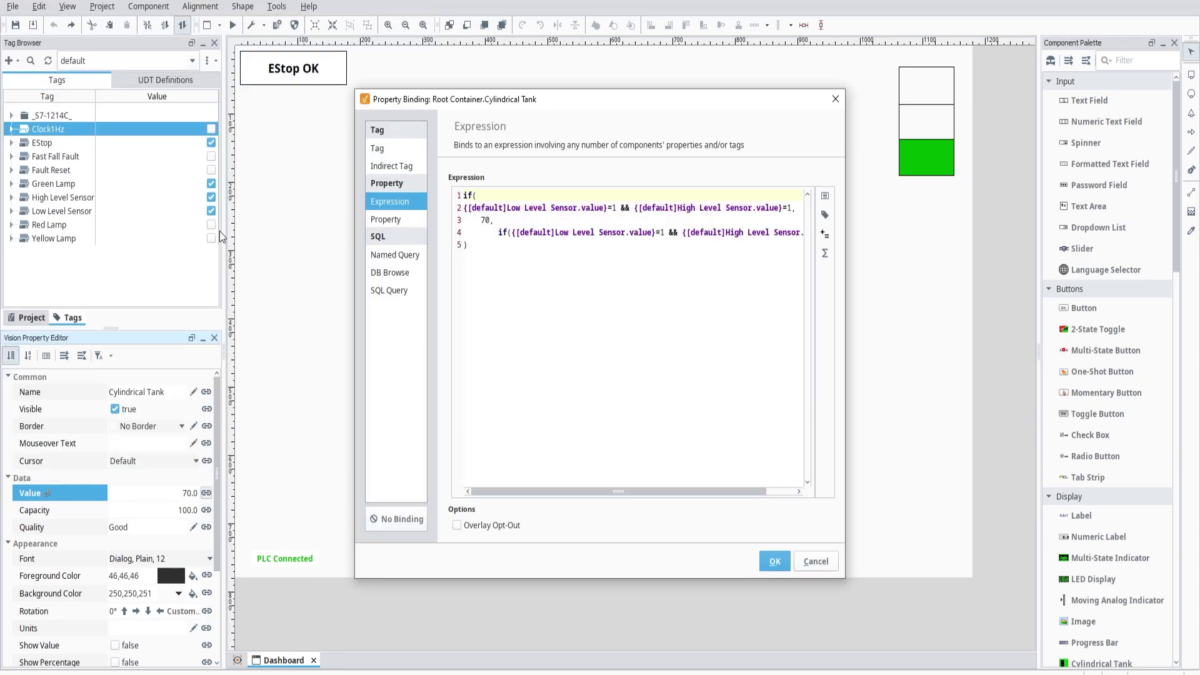
left_click_drag(843, 579, 991, 561)
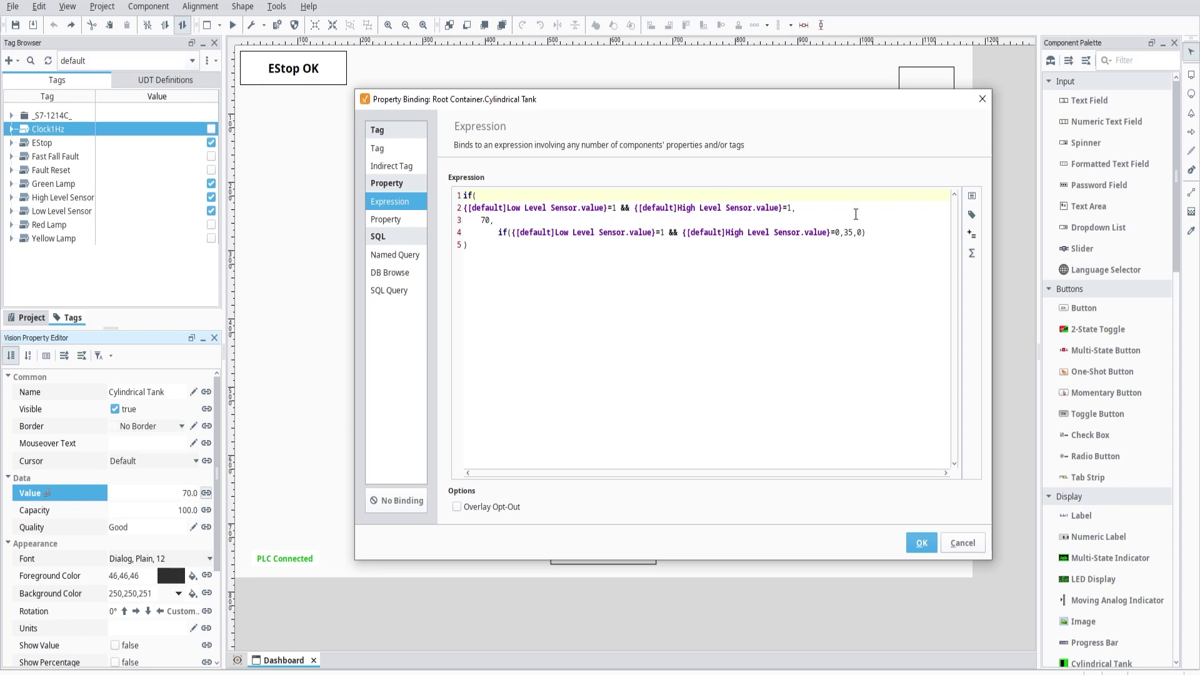
left_click(616, 275)
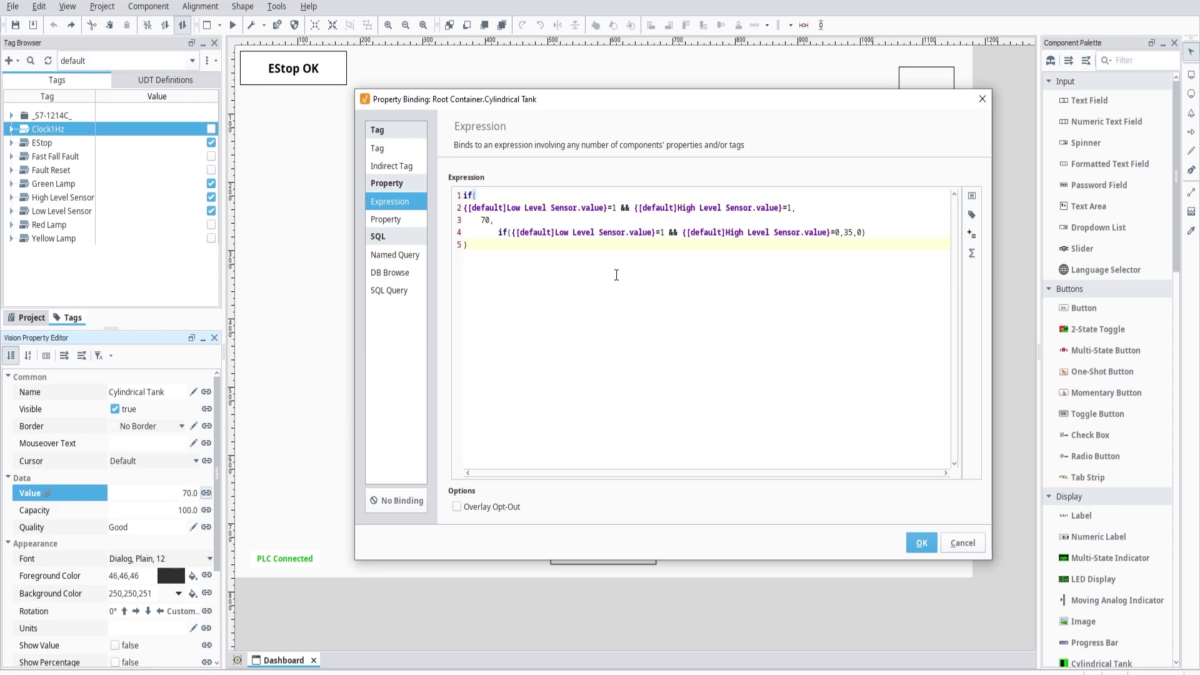
left_click(973, 235)
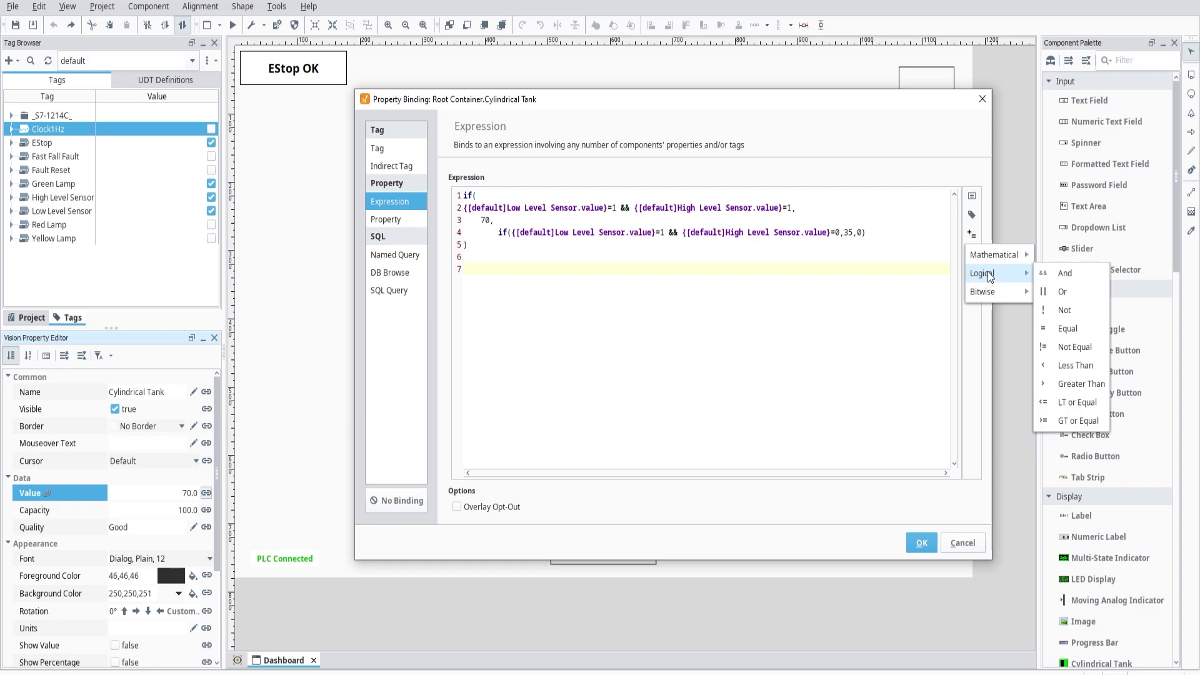
left_click(988, 260)
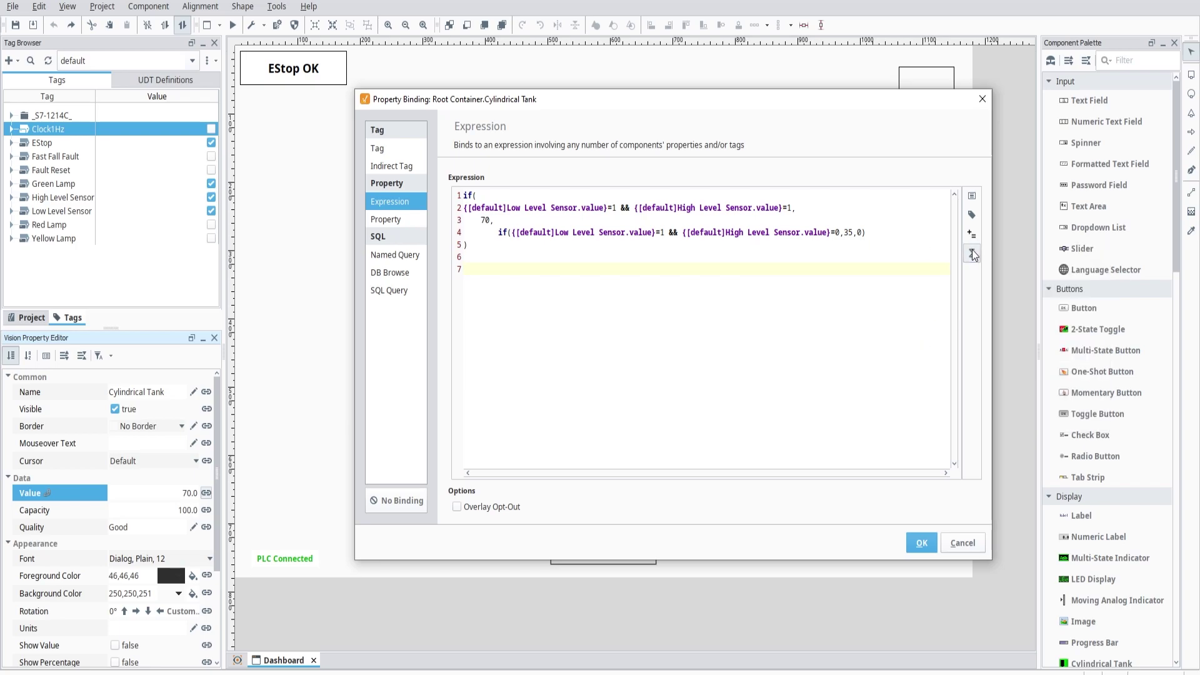
left_click(972, 254)
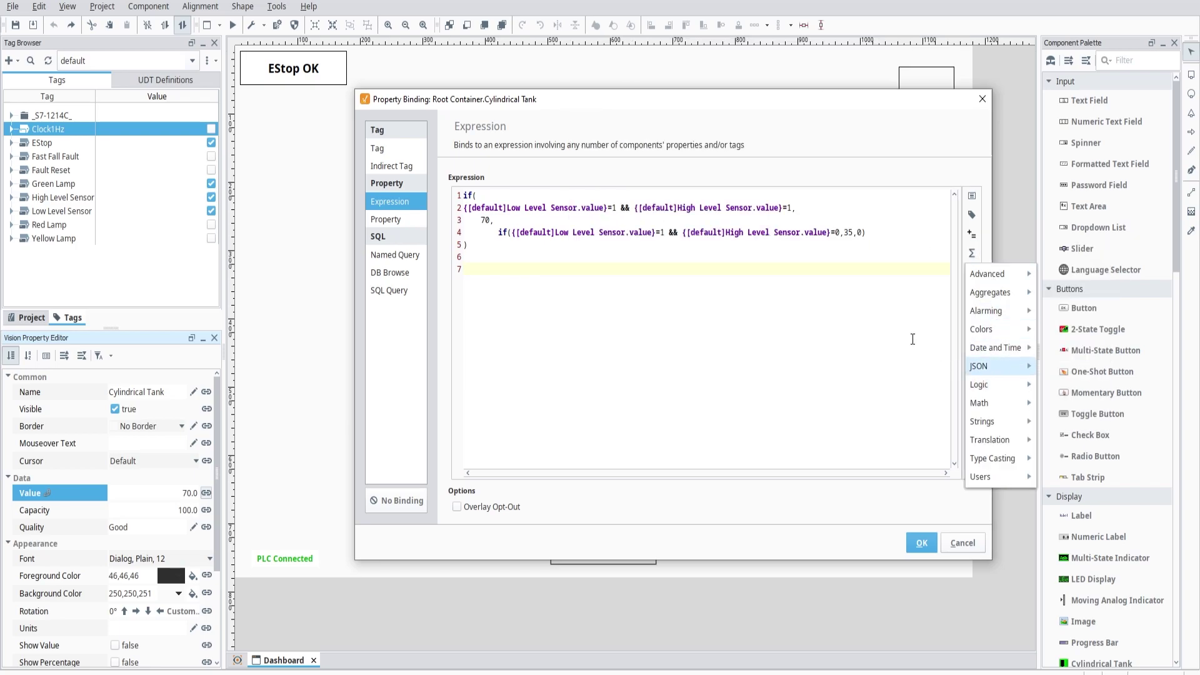
mouse_move(977, 385)
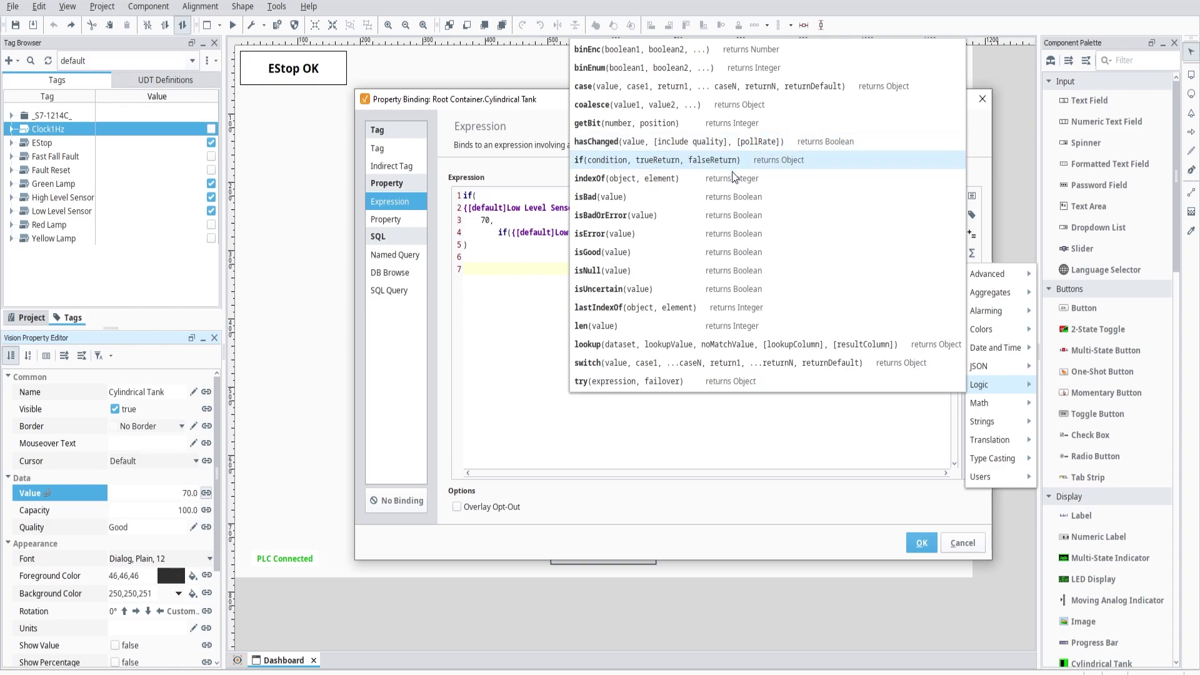
left_click(516, 230)
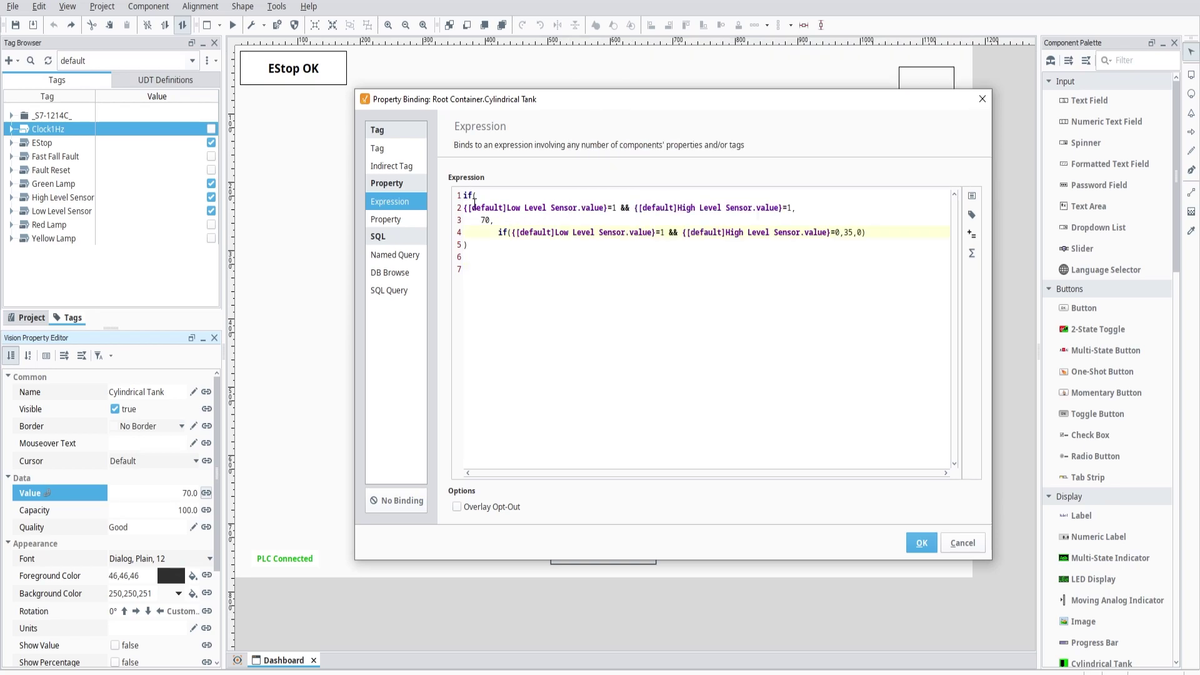
- Change the expression's both-sensors value from 70 to 100 and the low-only value from 35 to 20
double_click(487, 221)
type("100")
double_click(848, 233)
type("30")
key("BackSpace")
key("BackSpace")
type("20")
left_click(859, 233)
- Confirm the edited tank-level expression, save the project, and bring up the client's update prompt
left_click(921, 543)
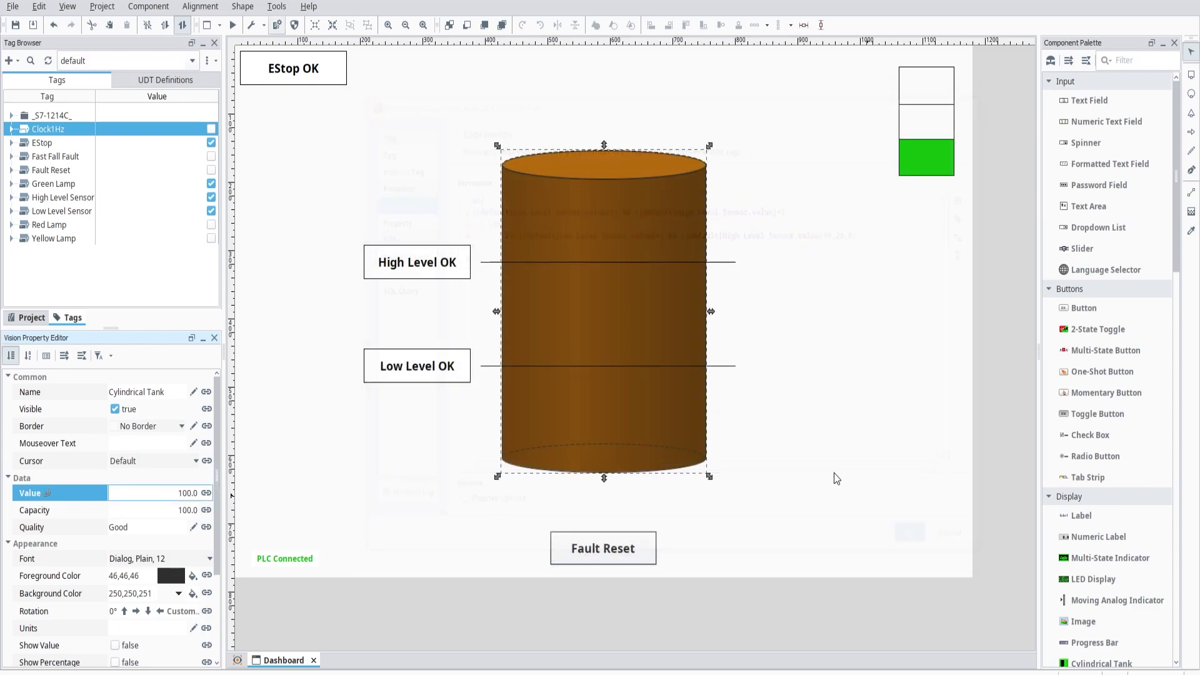
left_click(16, 25)
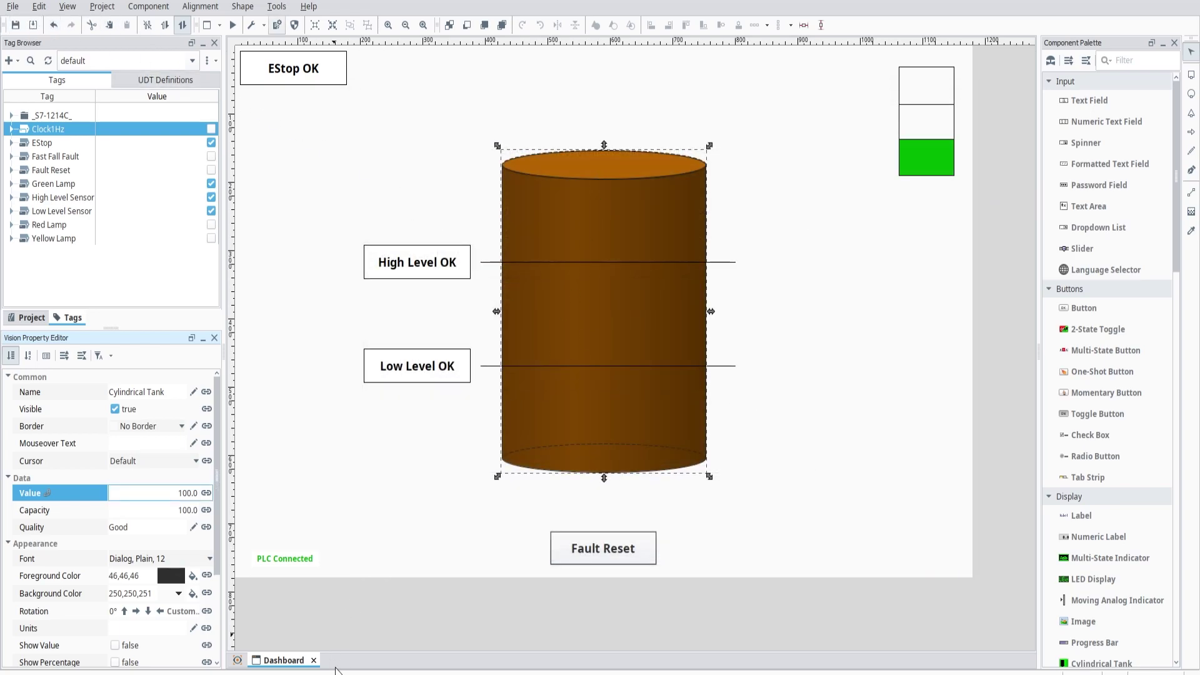
key("alt+Tab")
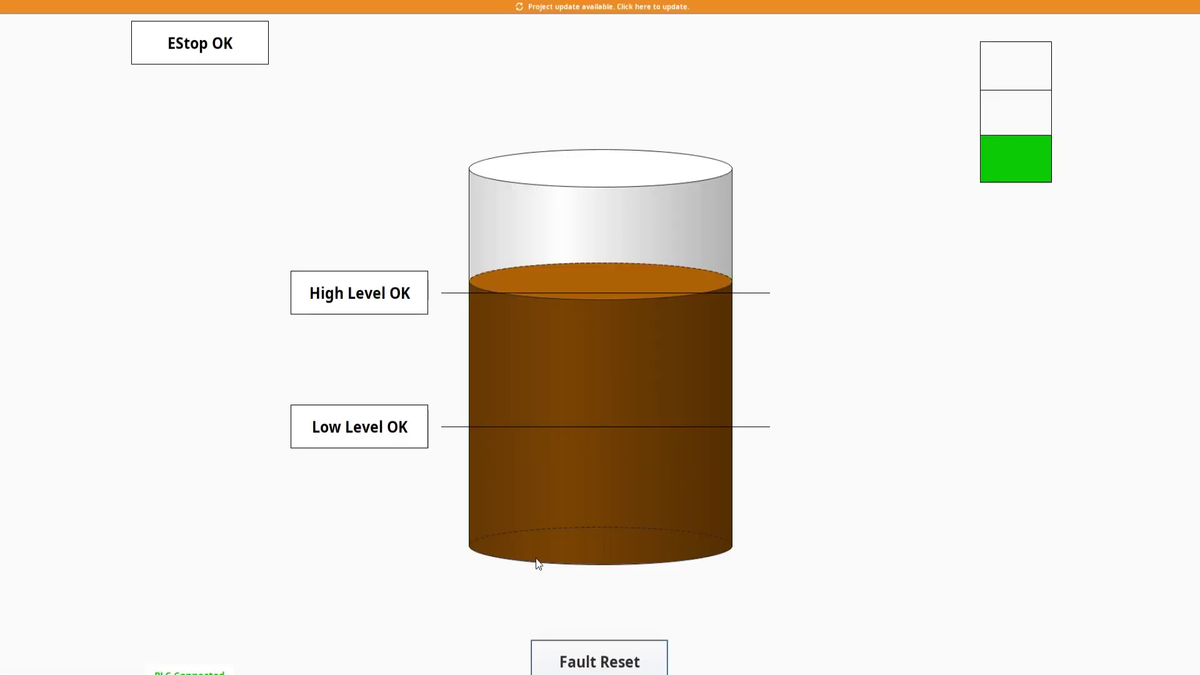
left_click(524, 17)
- Apply the project update in the client, then Fault Reset the Fast Fall Detected warning
left_click(587, 395)
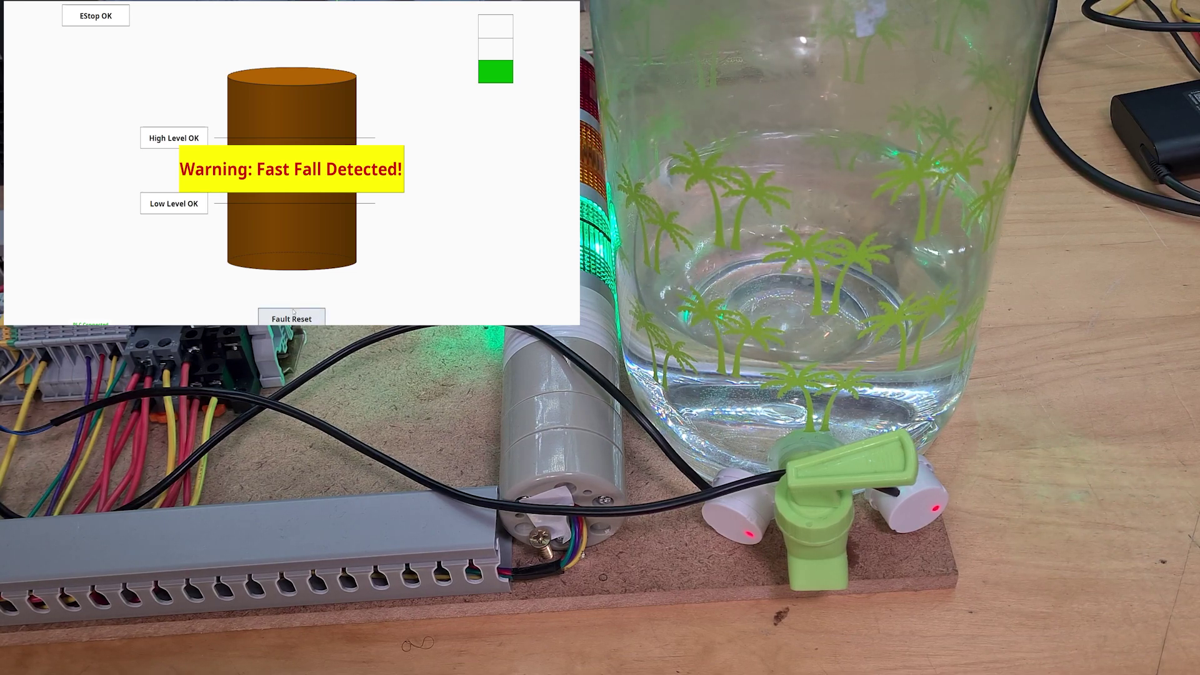
left_click(291, 309)
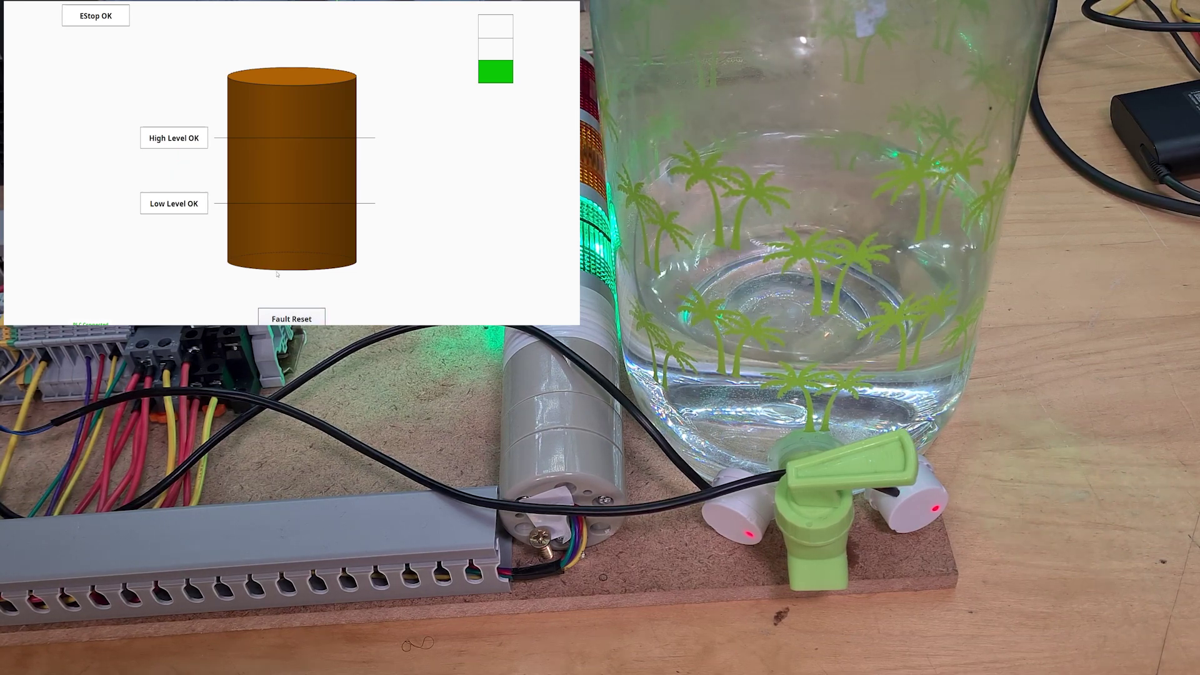